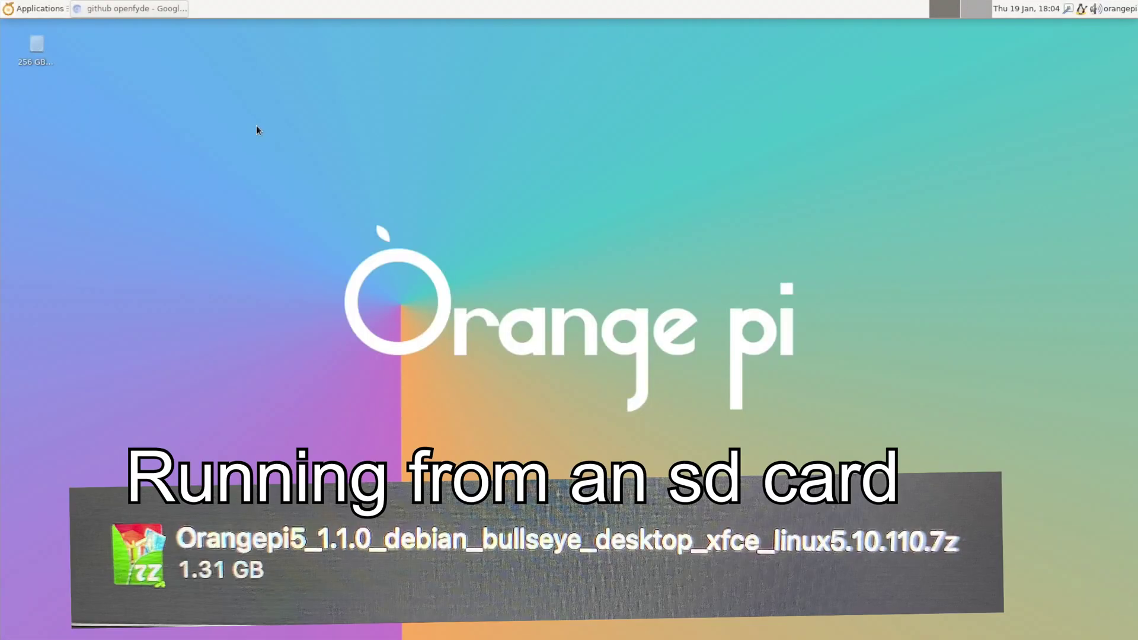
# Step: Open Terminal Emulator from the Applications menu and run nand-sata-install
pyautogui.moveTo(34, 49)
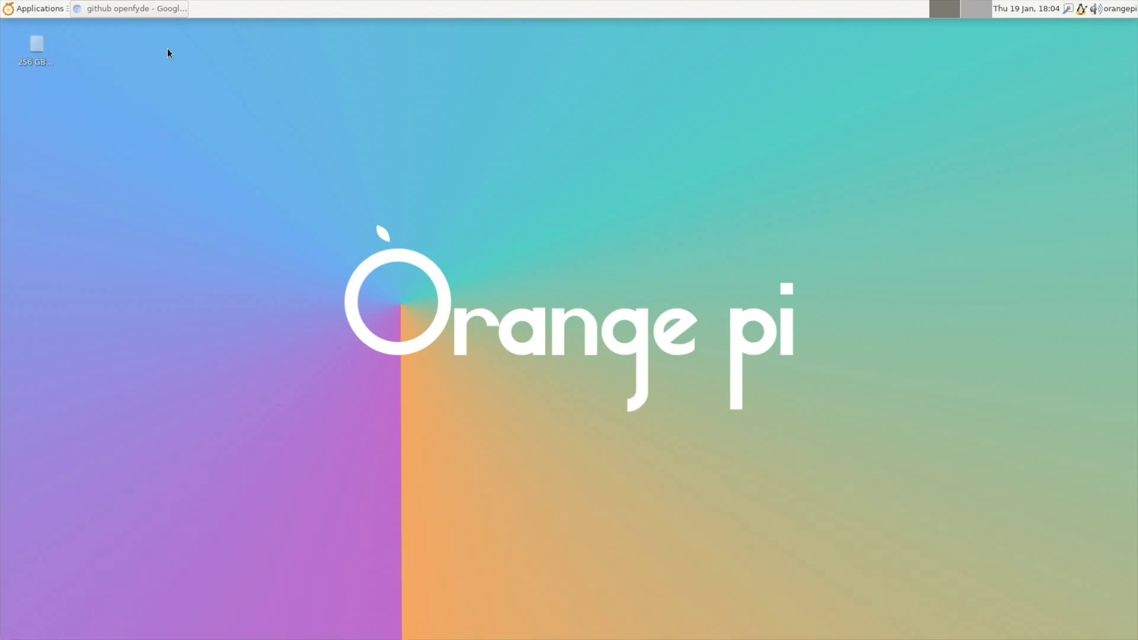
pyautogui.click(29, 10)
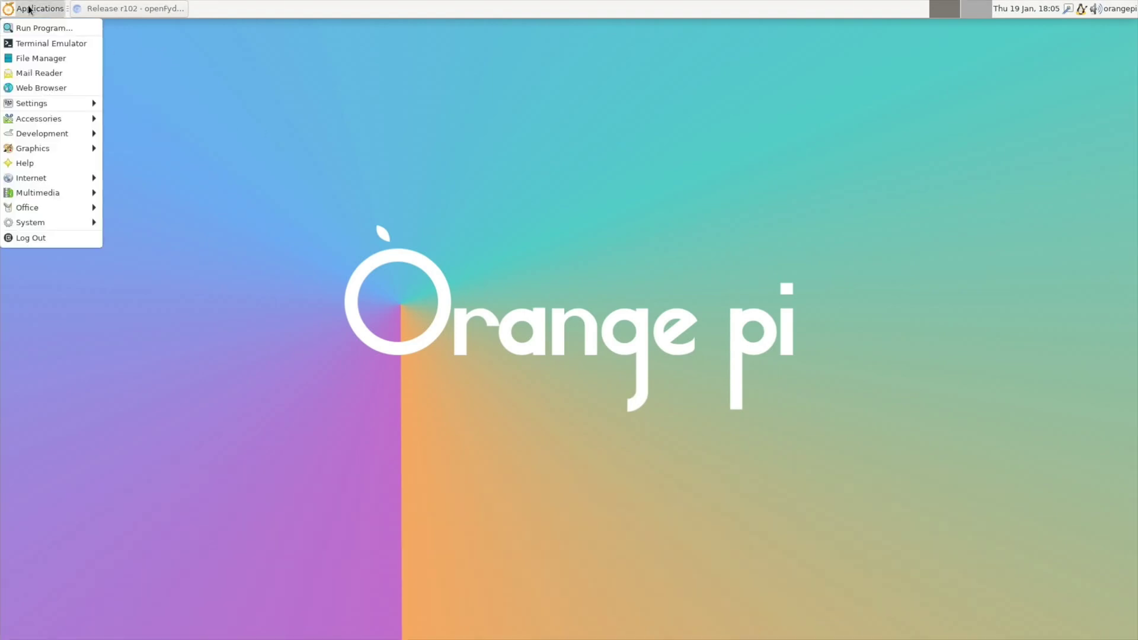
pyautogui.click(37, 43)
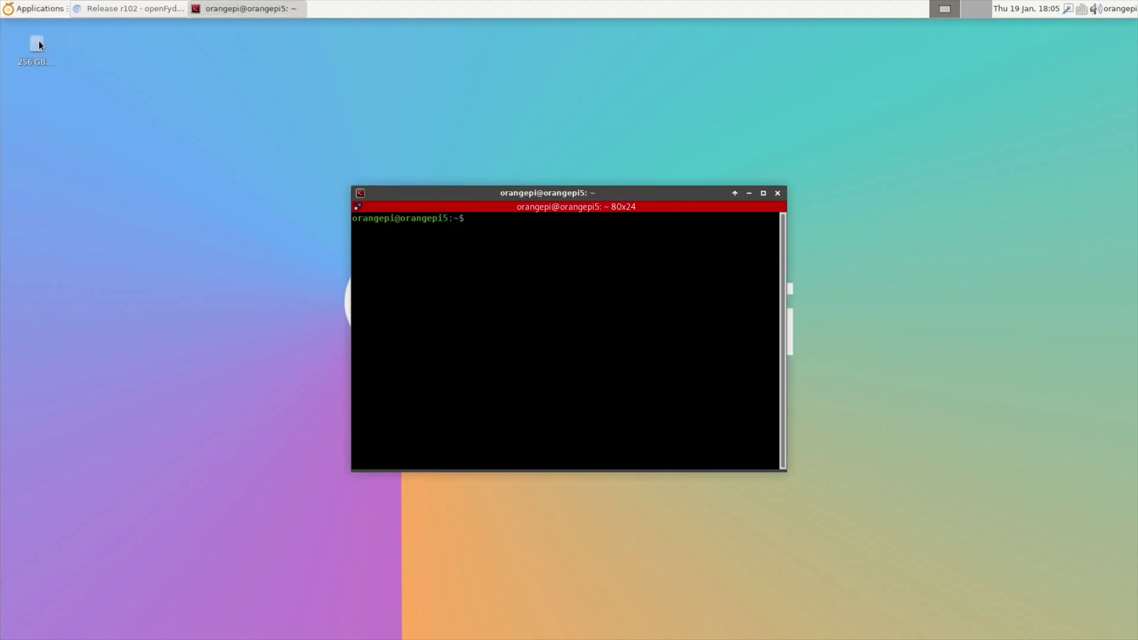
pyautogui.write('nand-')
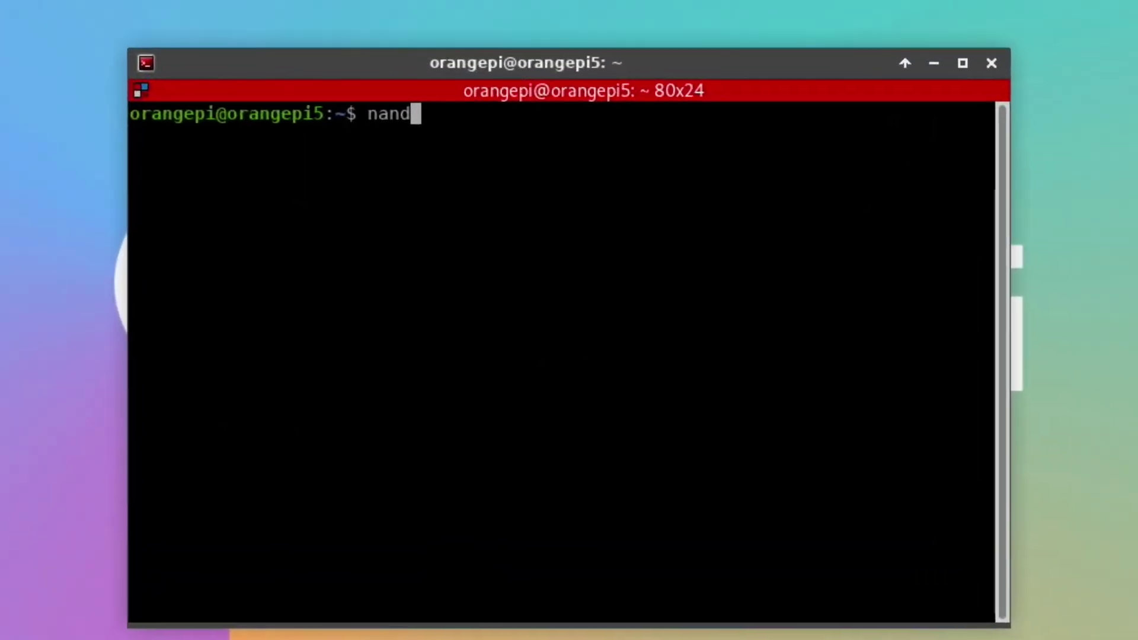
pyautogui.write('sata-install')
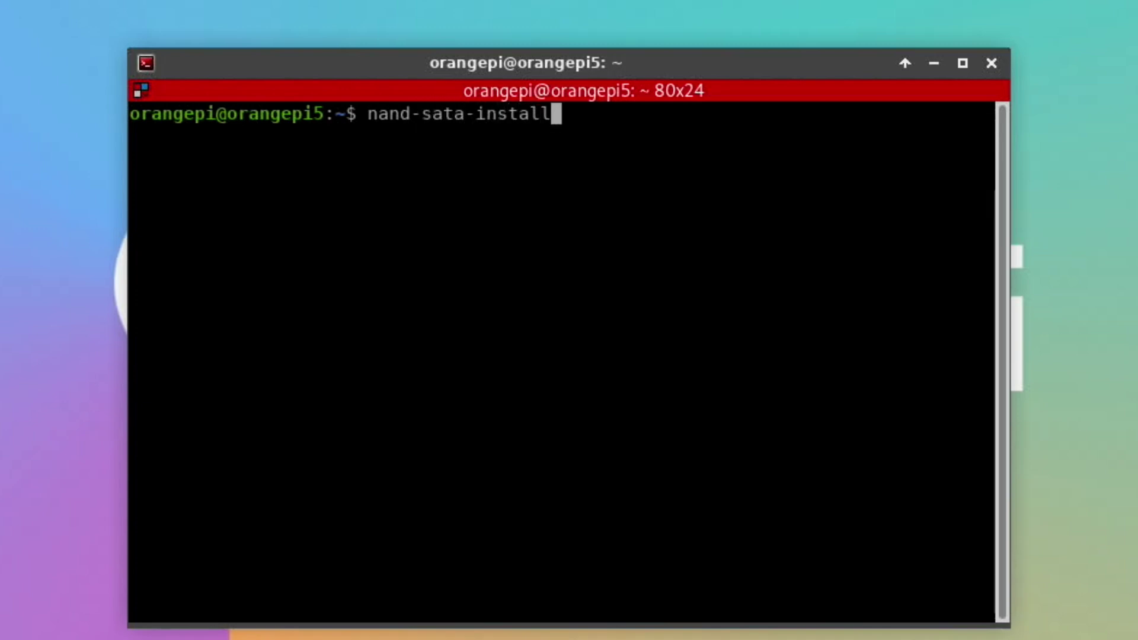
pyautogui.press('Return')
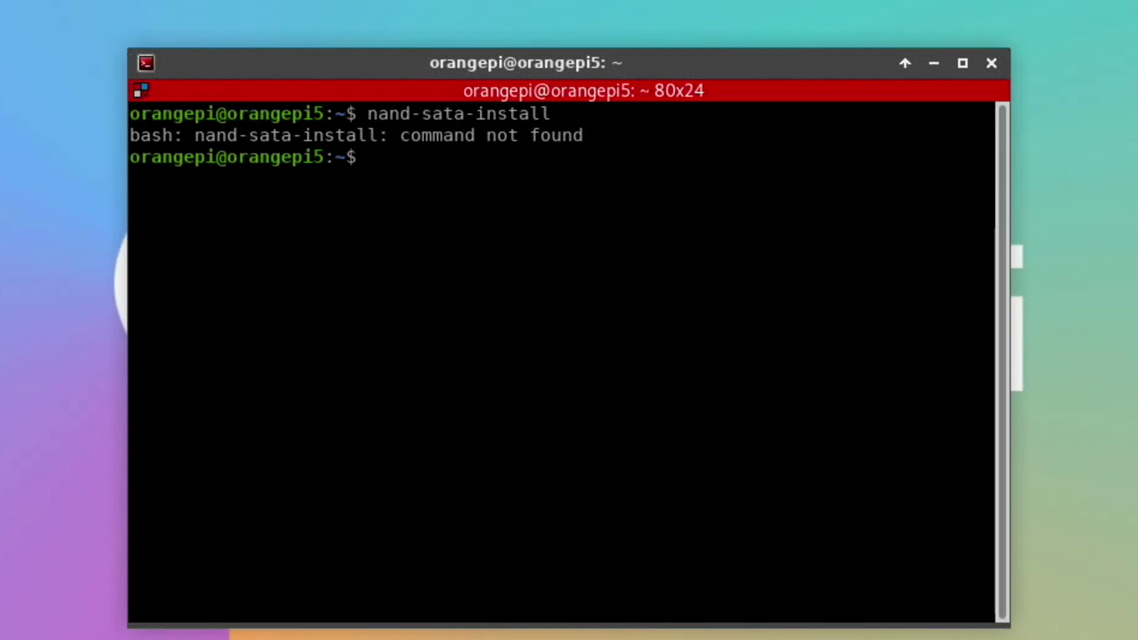
# Step: Rerun the previous nand-sata-install command with sudo prefixed
pyautogui.press('Up')
pyautogui.press('Home')
pyautogui.write('sudo')
pyautogui.press('Return')
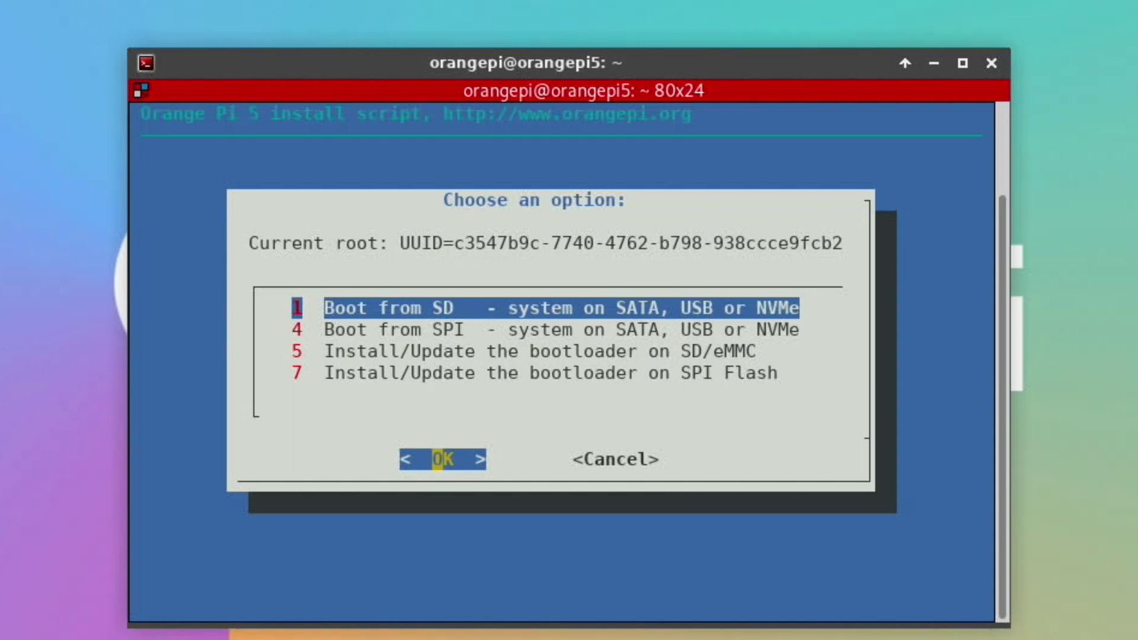
# Step: Choose 'Install/Update the bootloader on SPI Flash' in the Orange Pi install script
pyautogui.press('Down')
pyautogui.press('Down')
pyautogui.press('Down')
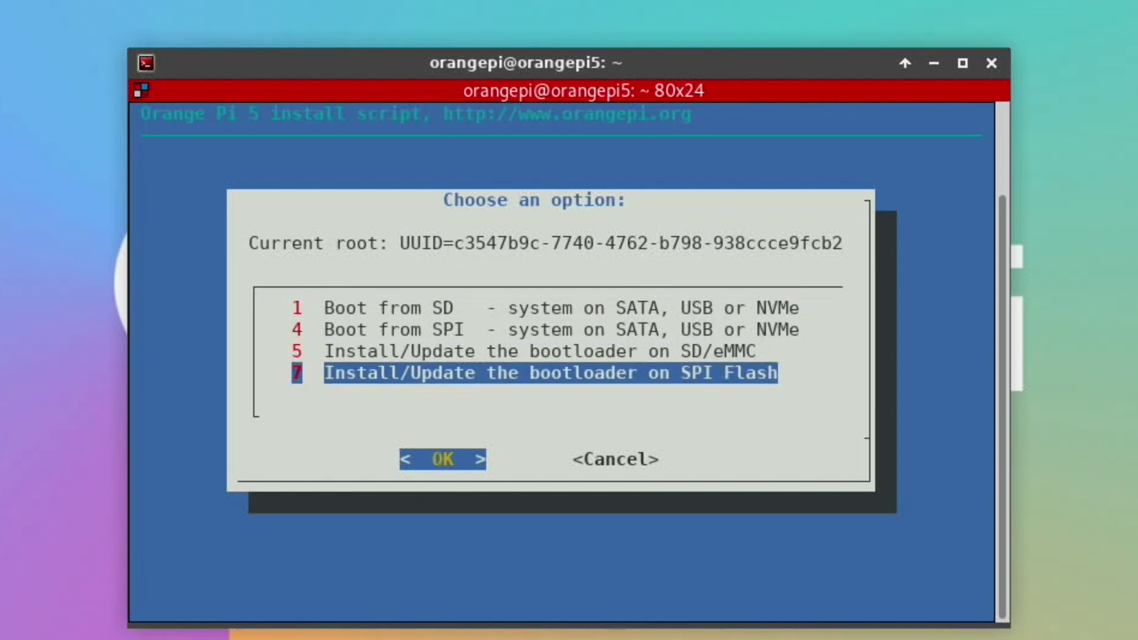
pyautogui.press('Return')
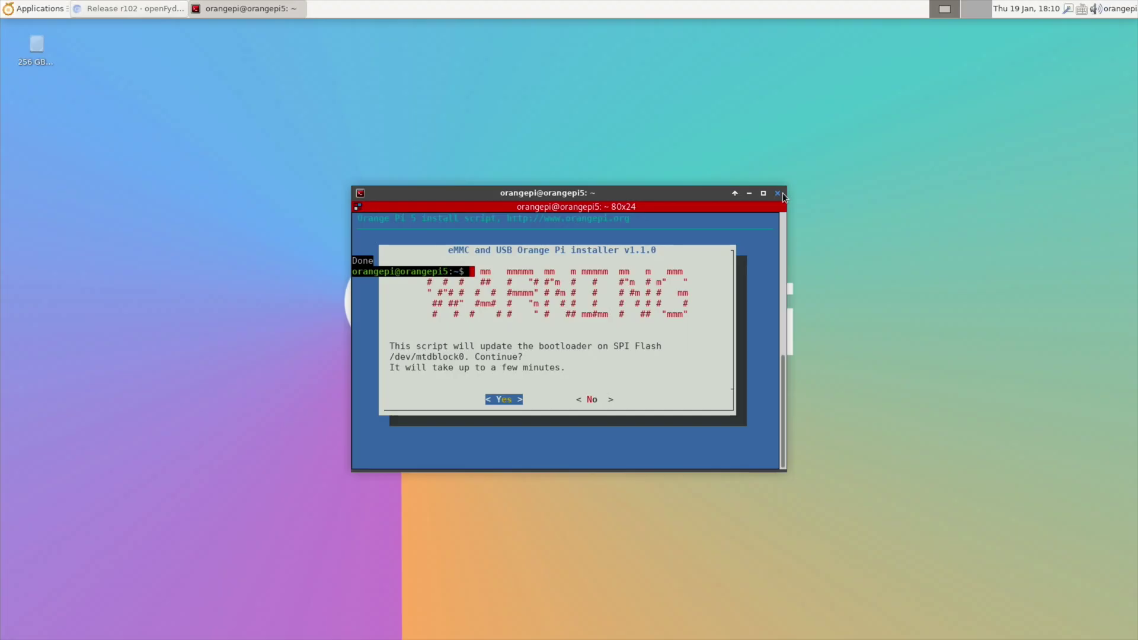
# Step: Close the terminal and shut down the Orange Pi via Applications > Log Out
pyautogui.click(782, 193)
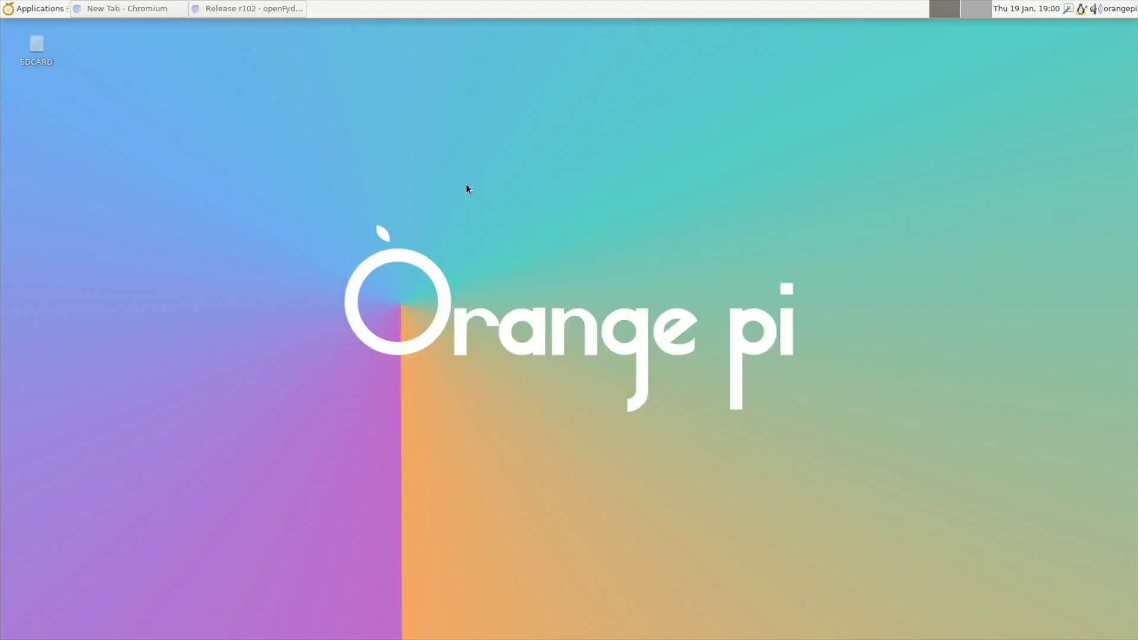
pyautogui.click(34, 10)
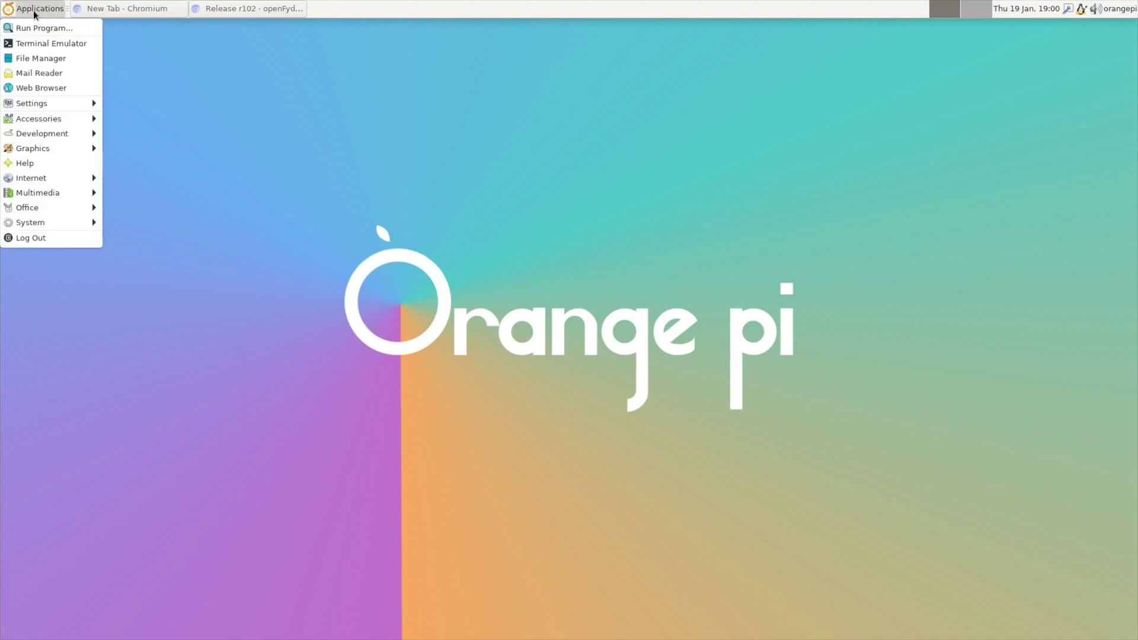
pyautogui.click(44, 237)
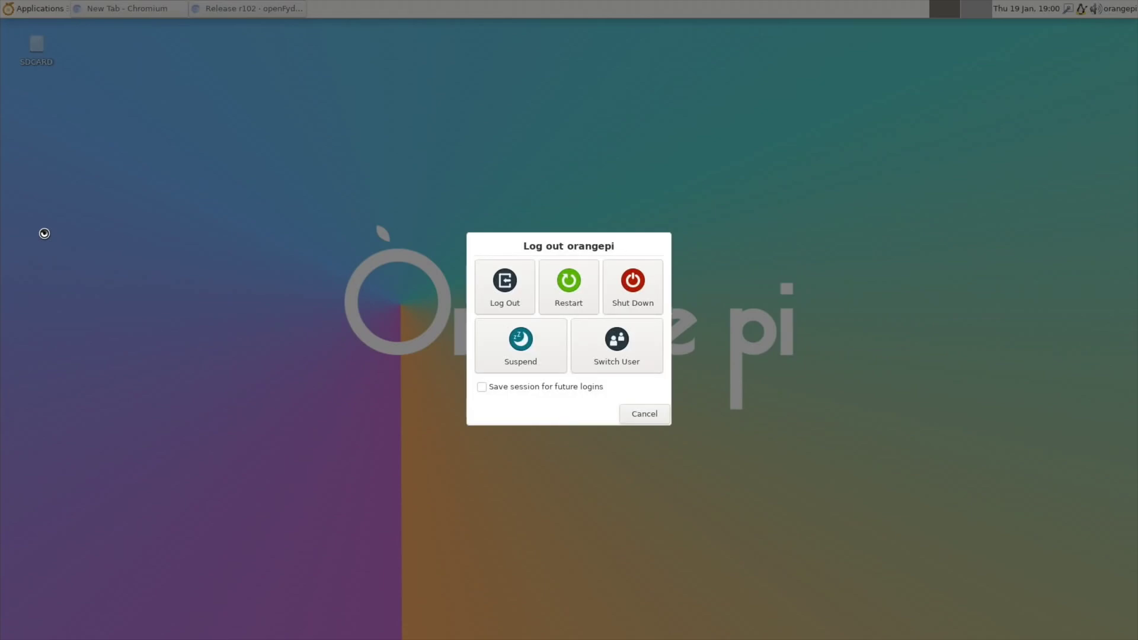
pyautogui.click(644, 292)
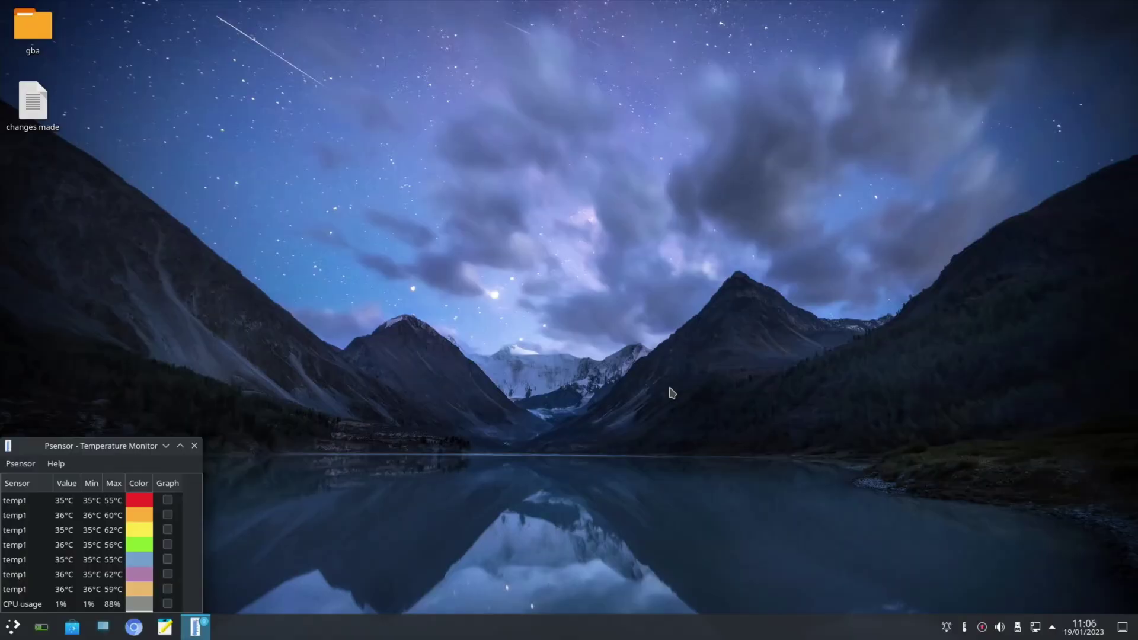
# Step: Search Google for 'openfyde github' and go to the openFyde GitHub organization page
pyautogui.moveTo(672, 392); pyautogui.dragTo(442, 462)
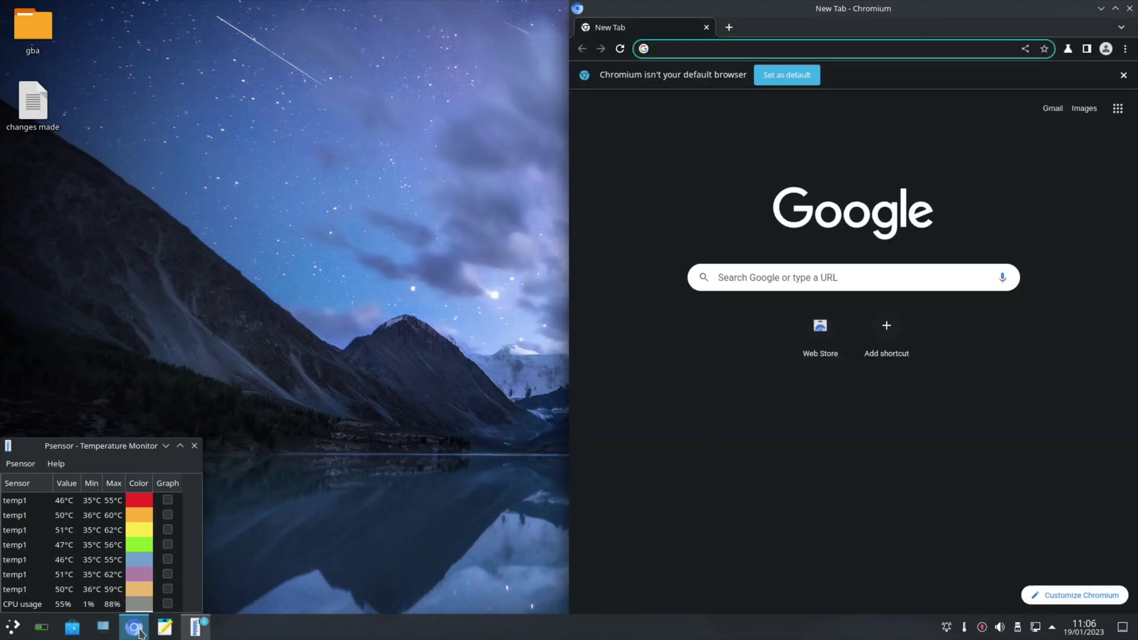
pyautogui.write('openfyde githu')
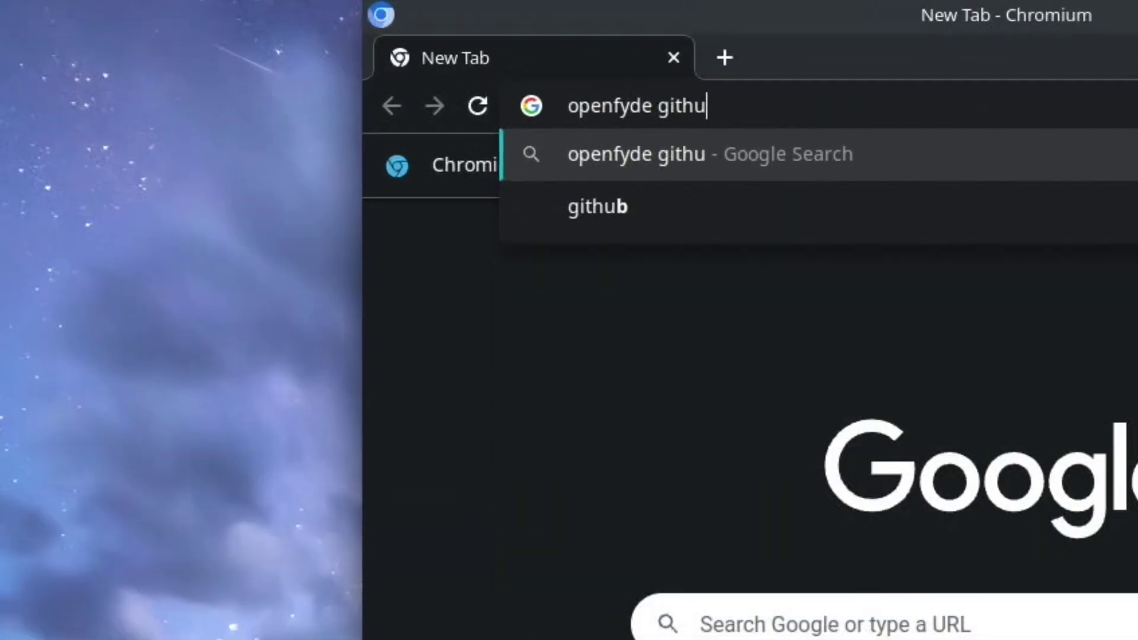
pyautogui.write('b')
pyautogui.press('Return')
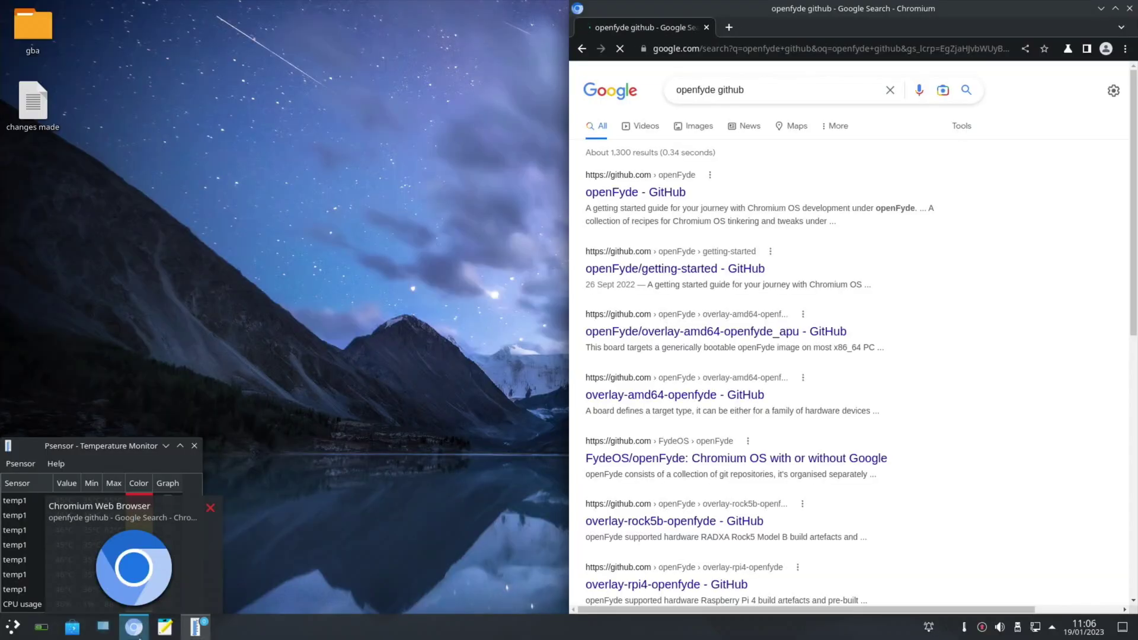
pyautogui.click(621, 198)
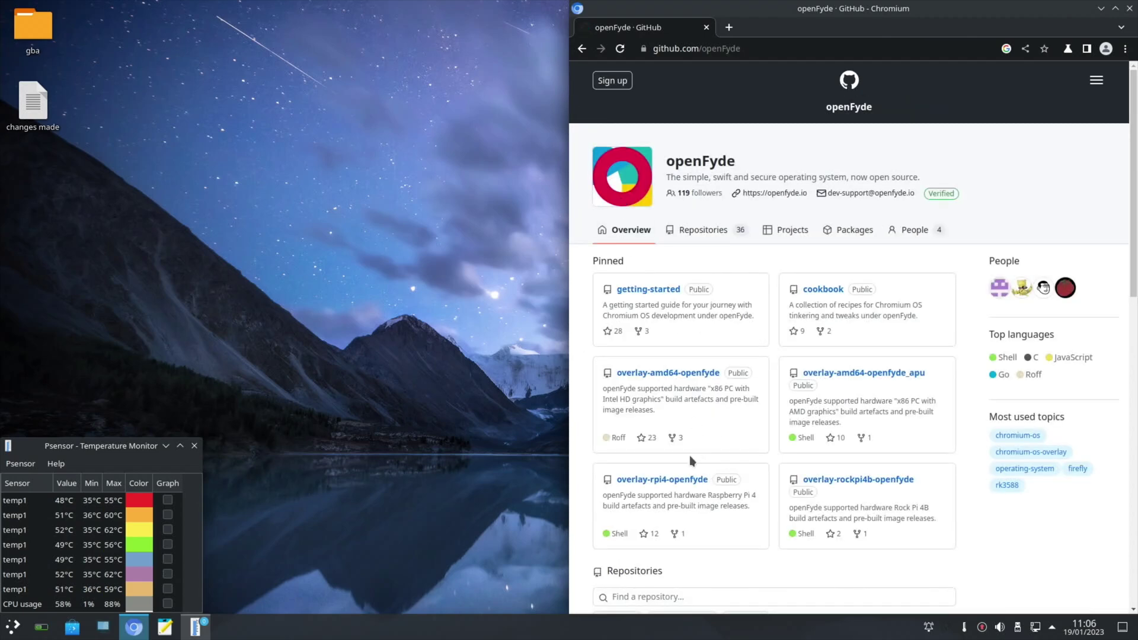
pyautogui.scroll(-3, 689, 491)
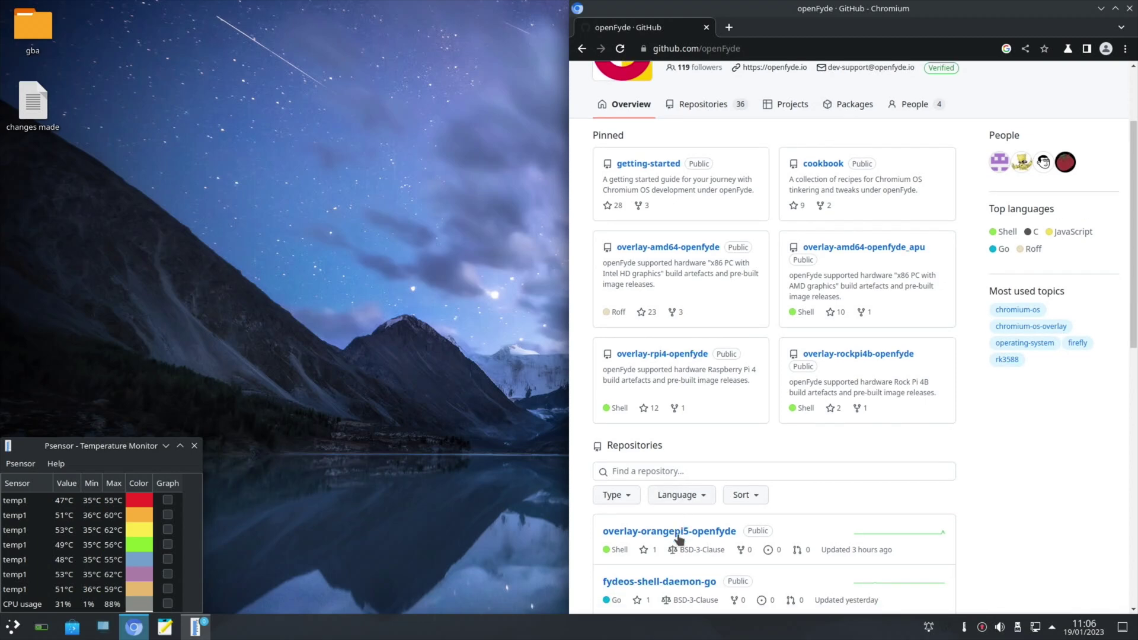
# Step: Download orangepi5-openfyde-r102.img.xz from the overlay-orangepi5-openfyde r102 release assets
pyautogui.click(679, 537)
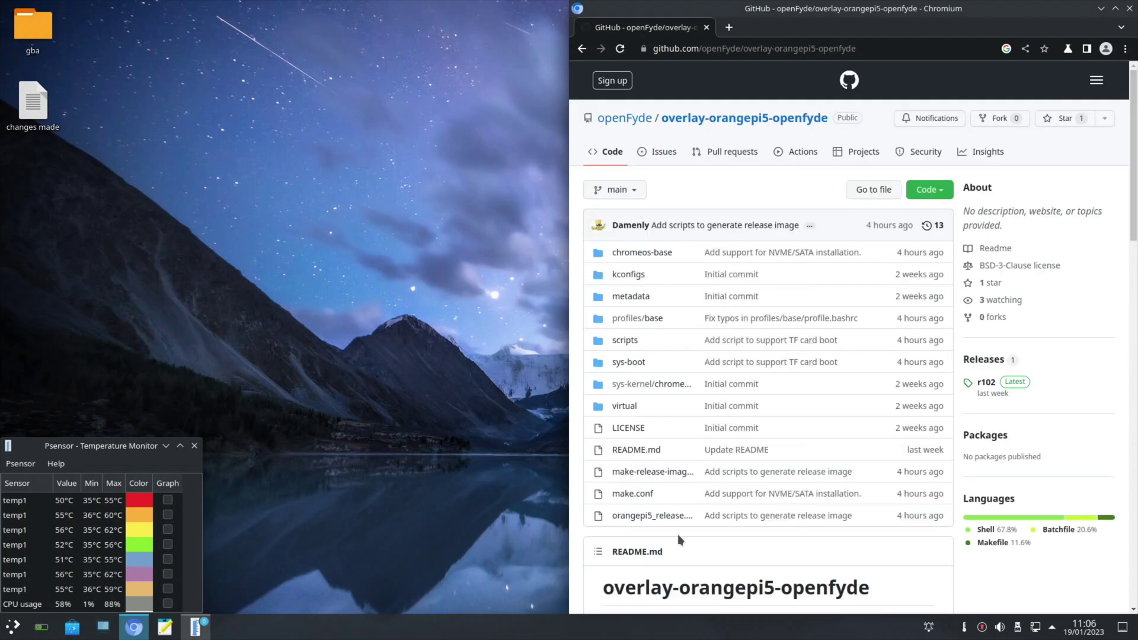
pyautogui.click(1013, 384)
pyautogui.scroll(-5, 1014, 387)
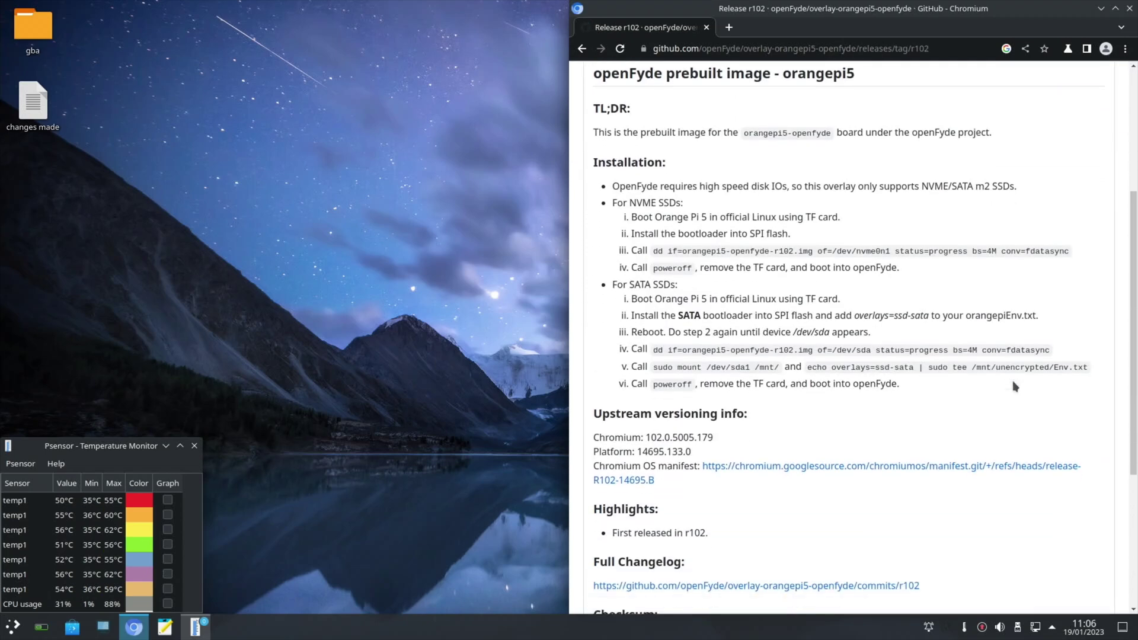
pyautogui.scroll(-2, 1015, 386)
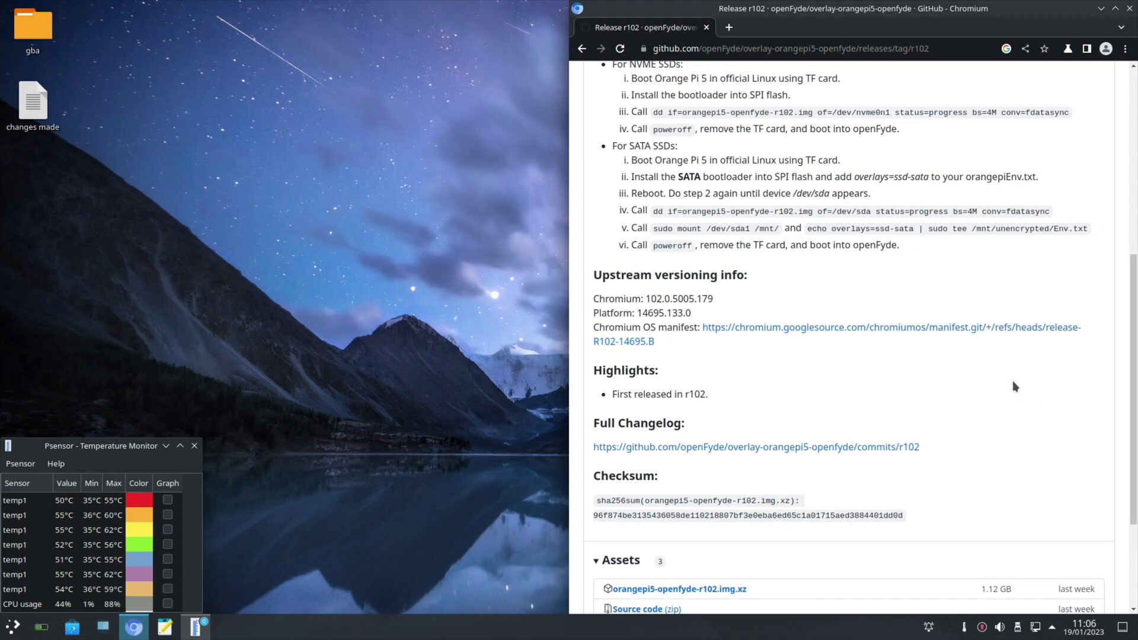
pyautogui.scroll(-2, 1014, 387)
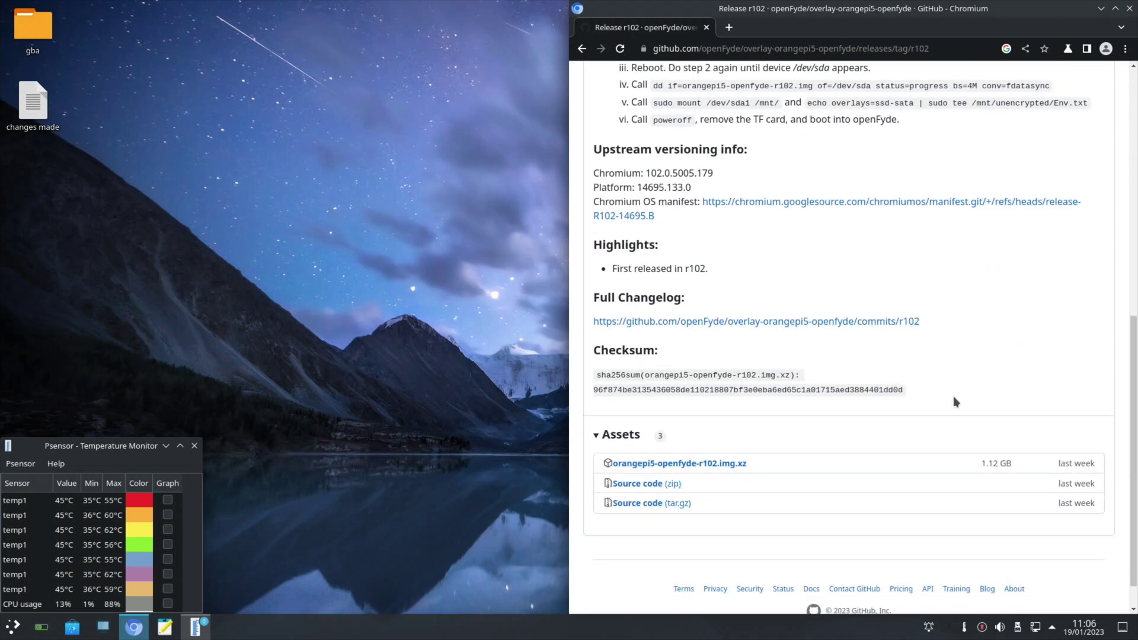
pyautogui.click(735, 465)
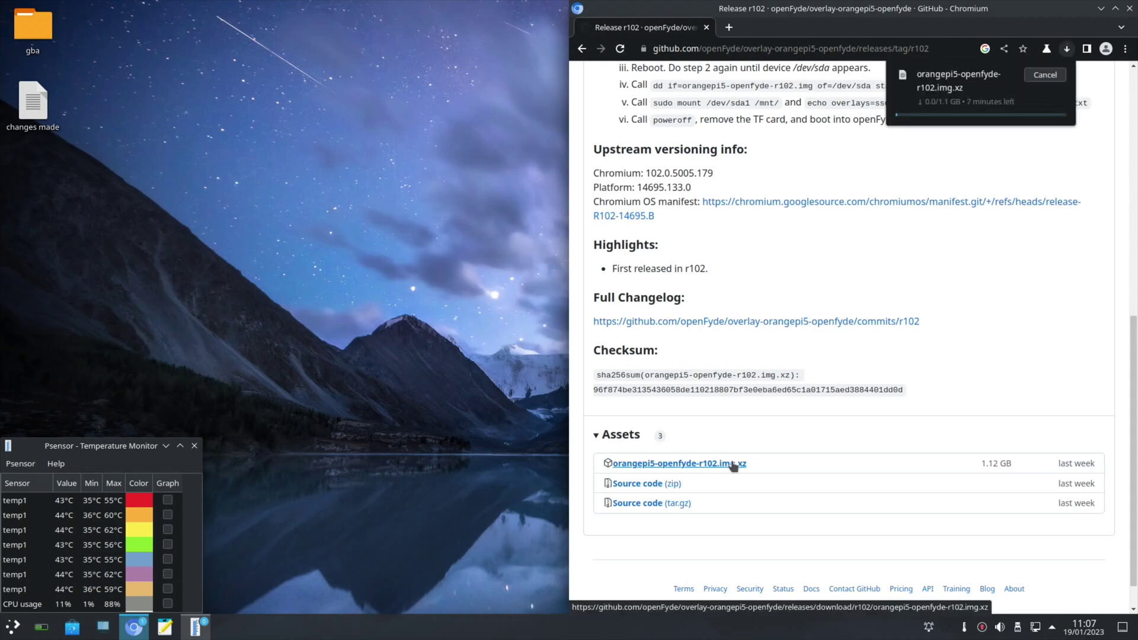
# Step: Run sudo apt install rpi-imager in Konsole, finding it already newest, then close Konsole
pyautogui.hotkey('ctrl', 'alt', 't')
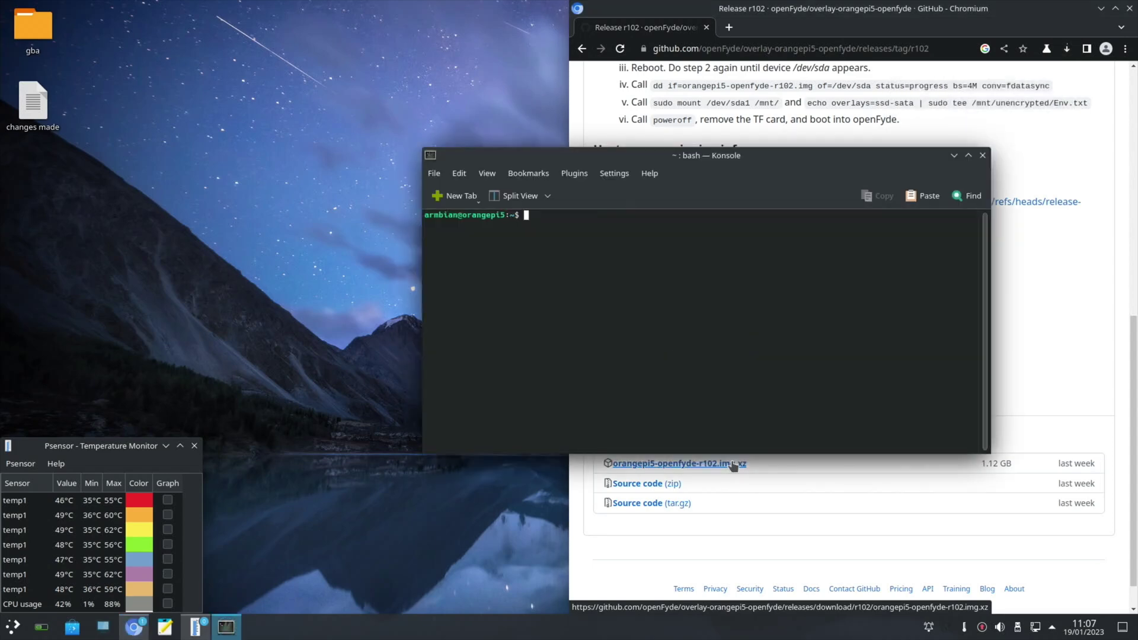
pyautogui.write('sudo apt install rpi-imager')
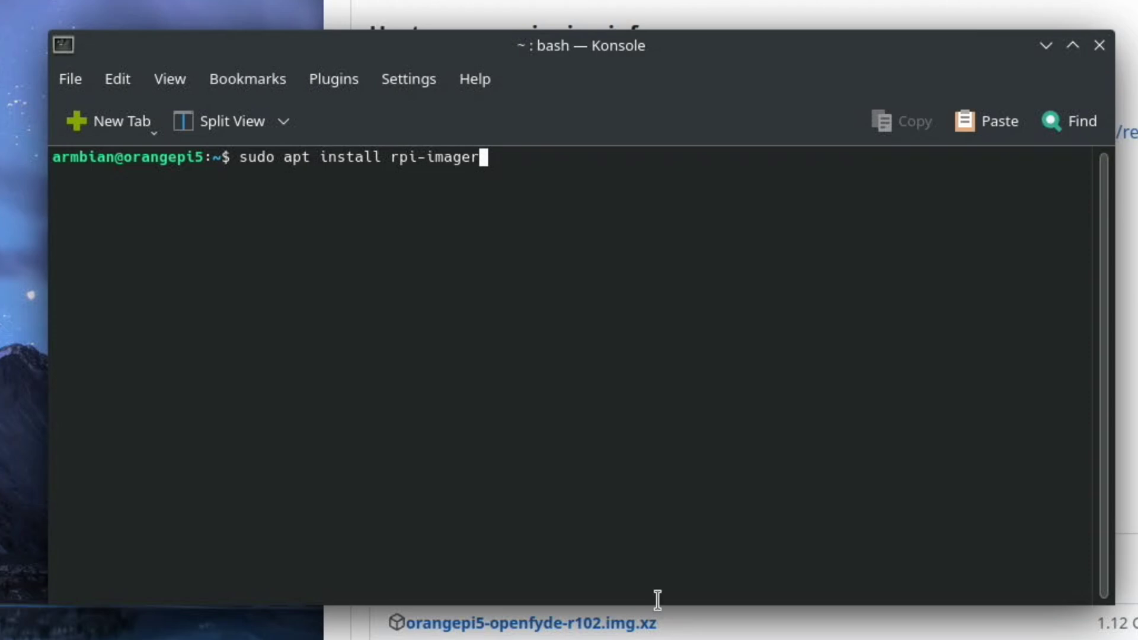
pyautogui.press('Return')
pyautogui.press('Return')
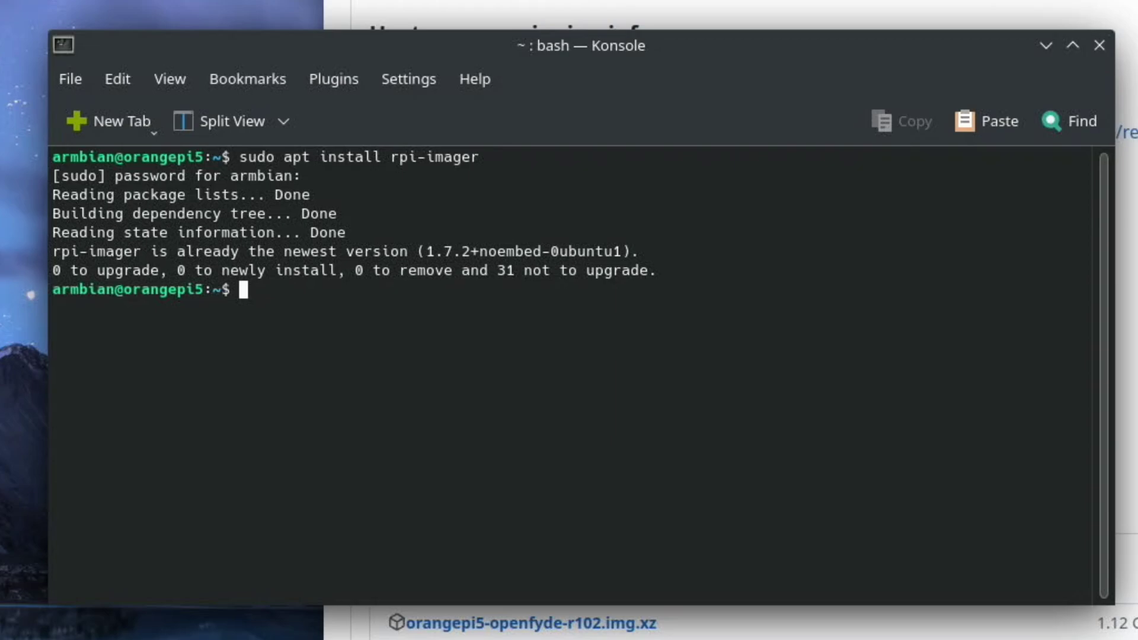
pyautogui.click(1099, 46)
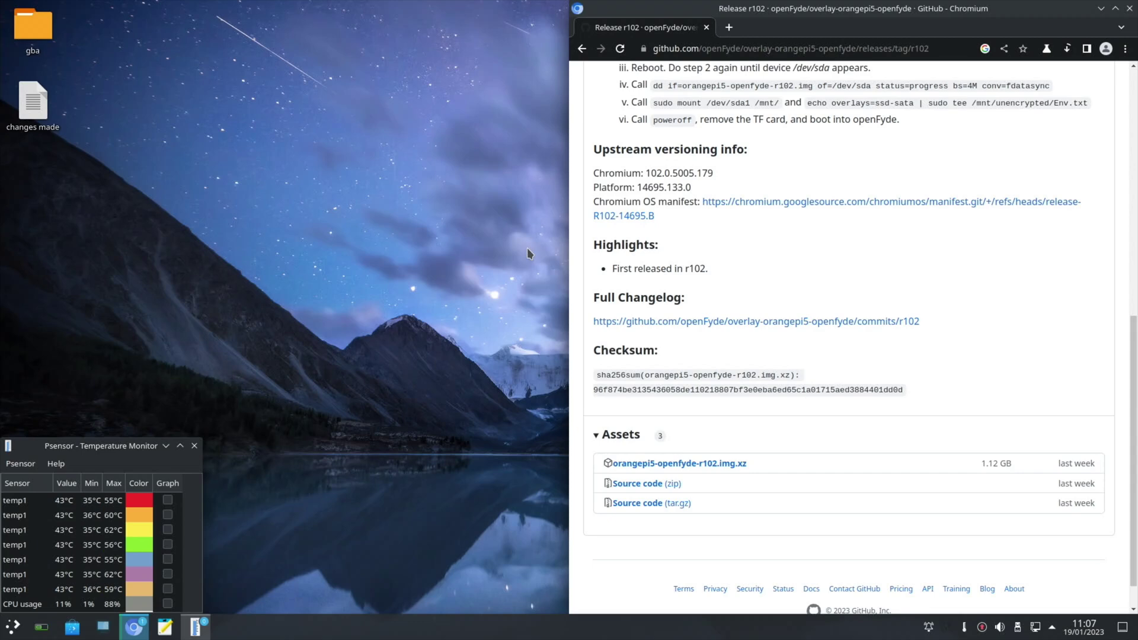
# Step: Launch Raspberry Pi Imager and check that the openFyde r102 image finished downloading
pyautogui.press('super')
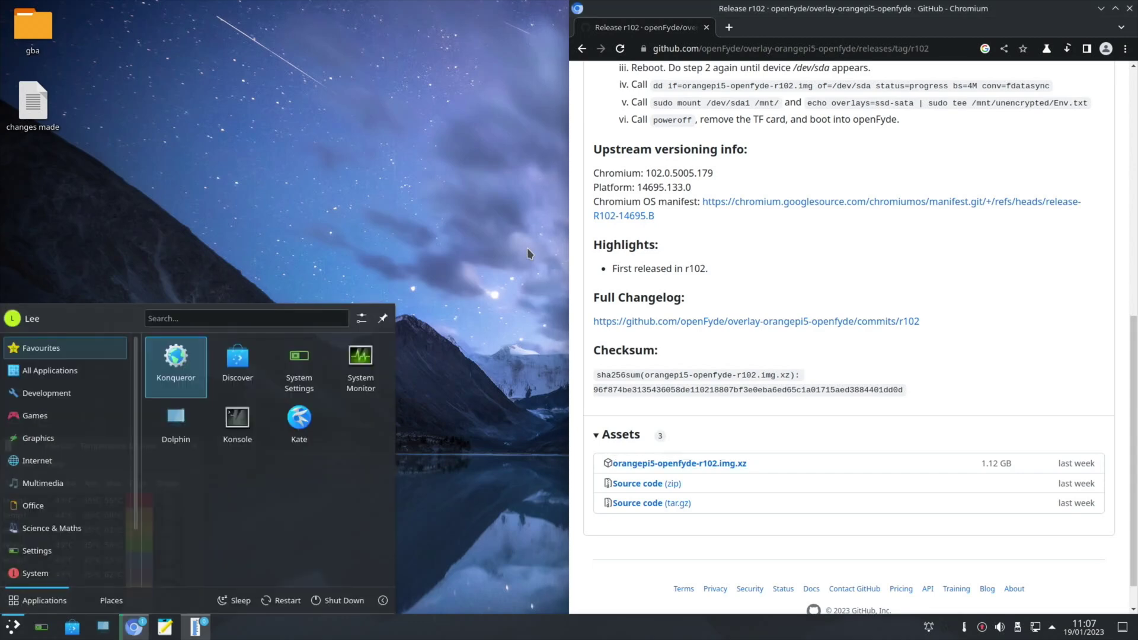
pyautogui.write('i')
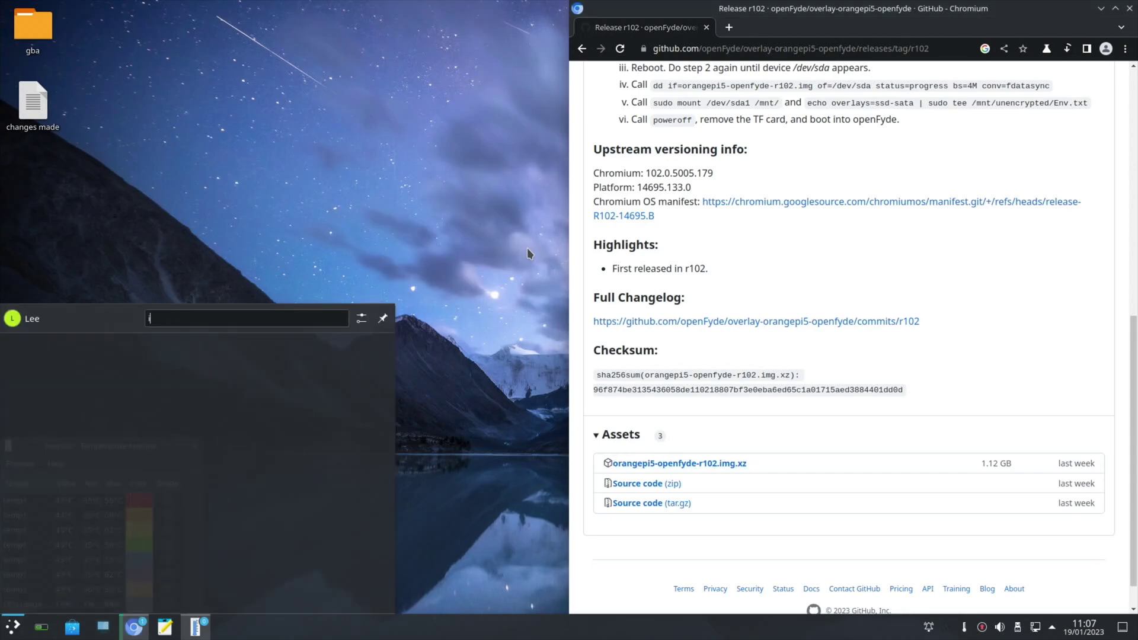
pyautogui.write('mag')
pyautogui.press('Return')
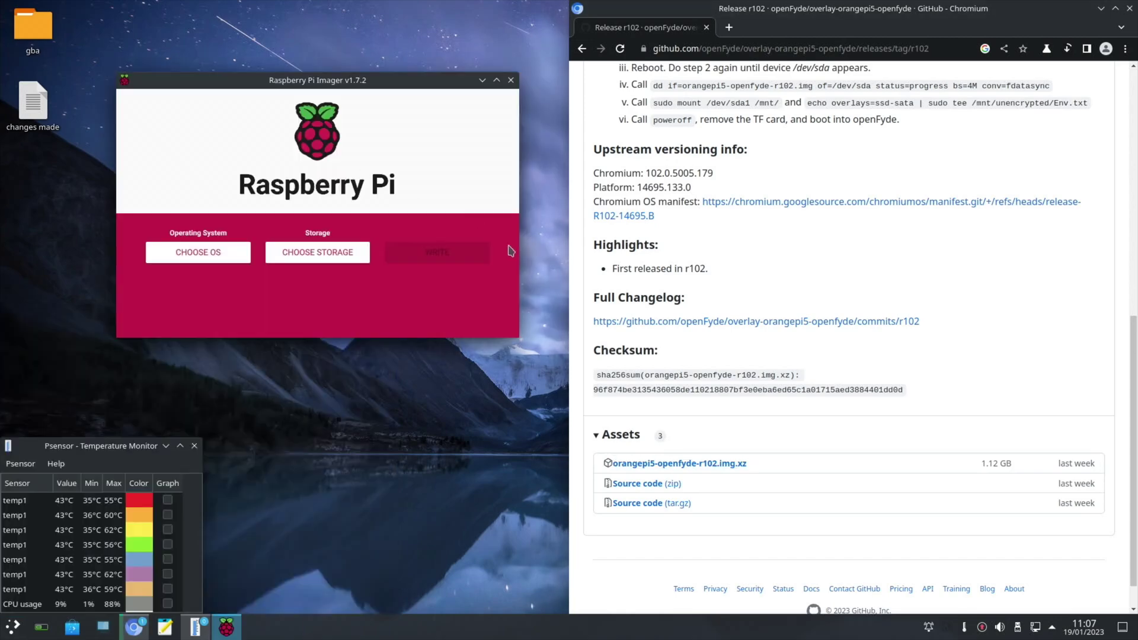
pyautogui.click(1067, 51)
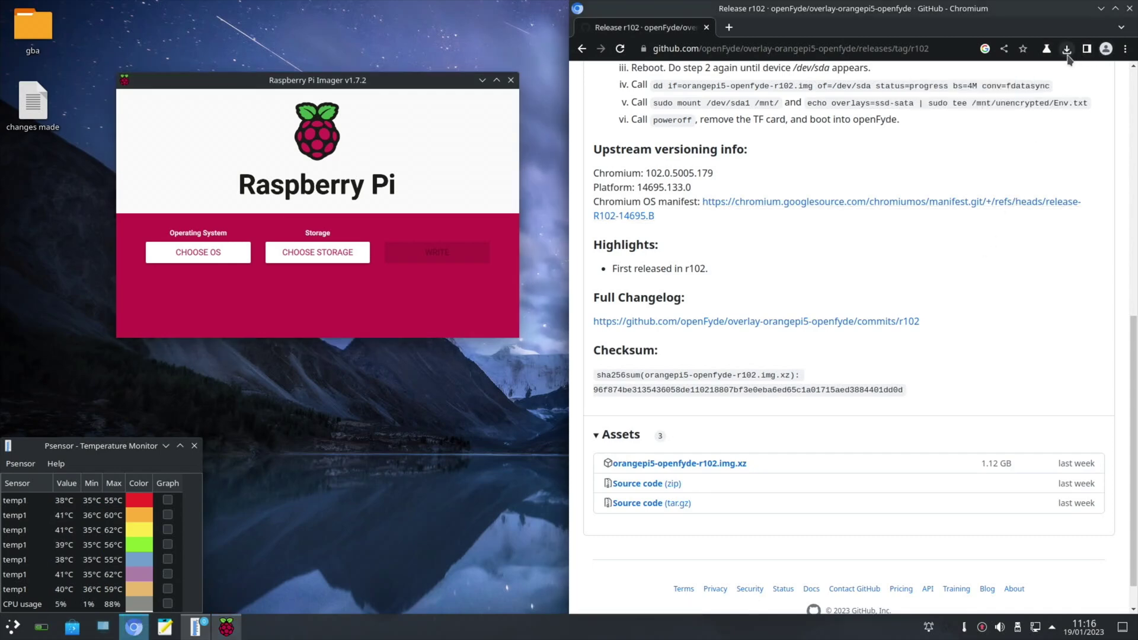
pyautogui.click(1067, 50)
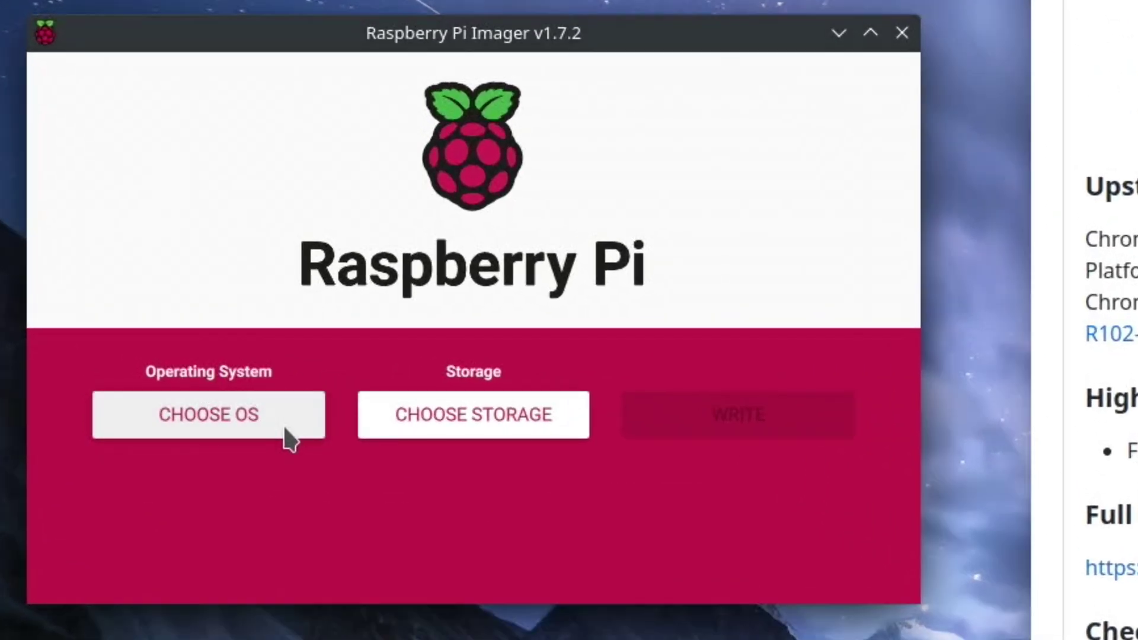
# Step: Select orangepi5-openfyde-r102.img.xz as a custom OS image in Raspberry Pi Imager
pyautogui.click(233, 258)
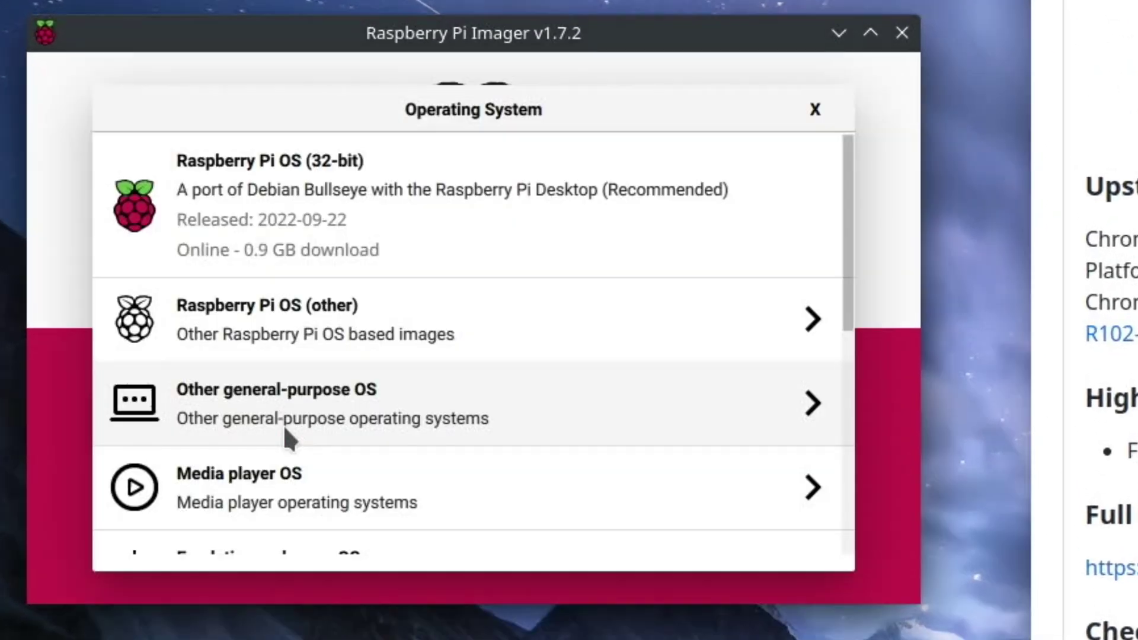
pyautogui.scroll(-5, 285, 430)
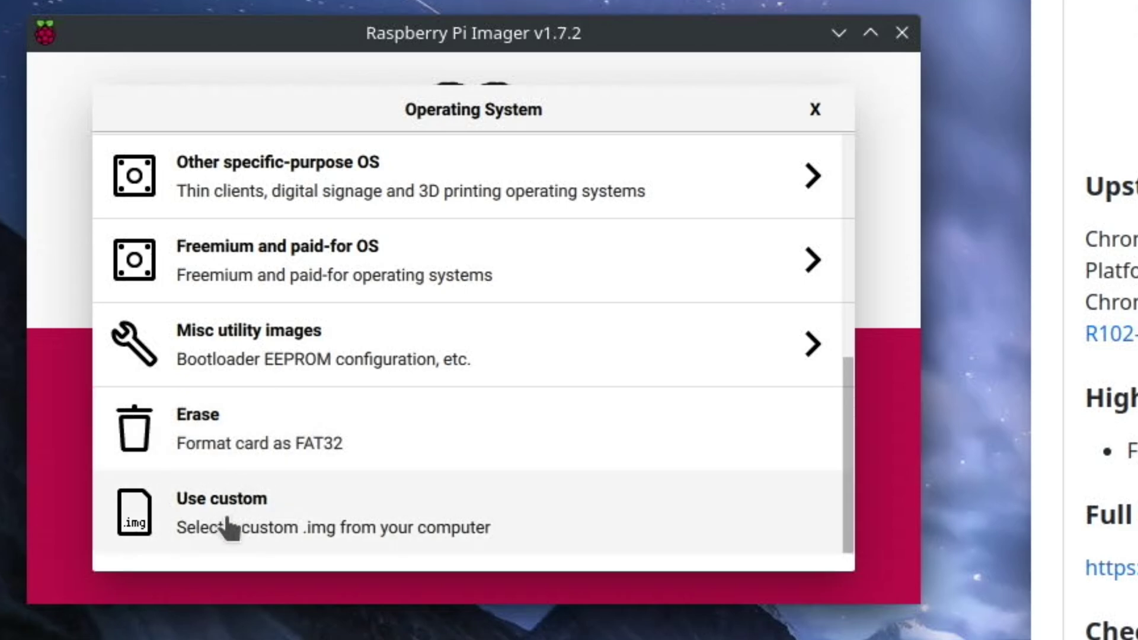
pyautogui.click(230, 527)
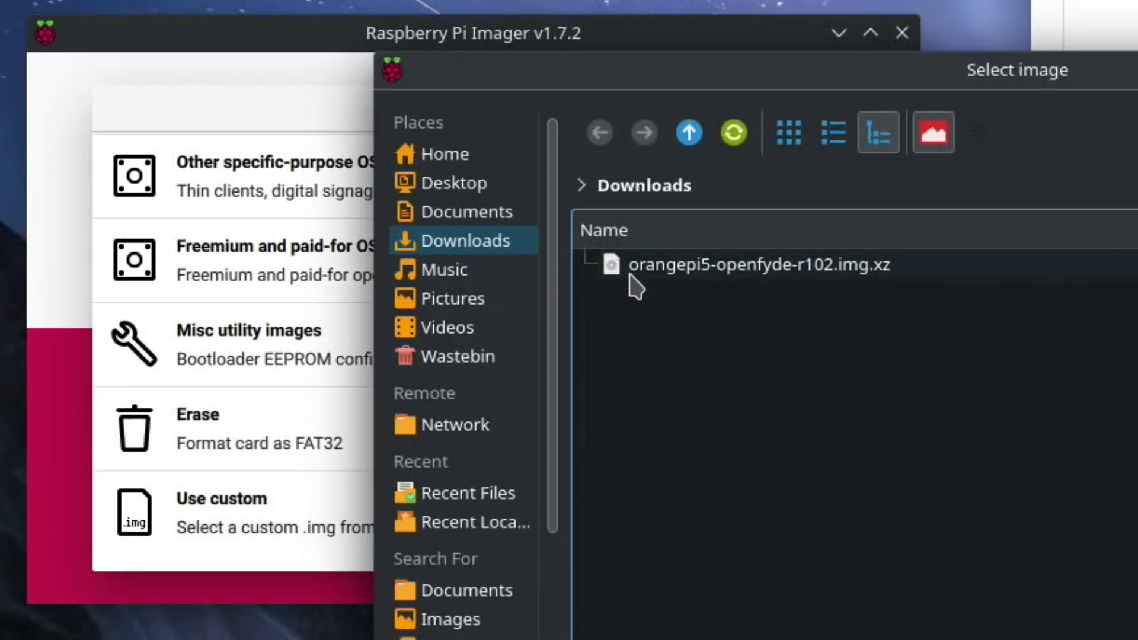
pyautogui.doubleClick(673, 276)
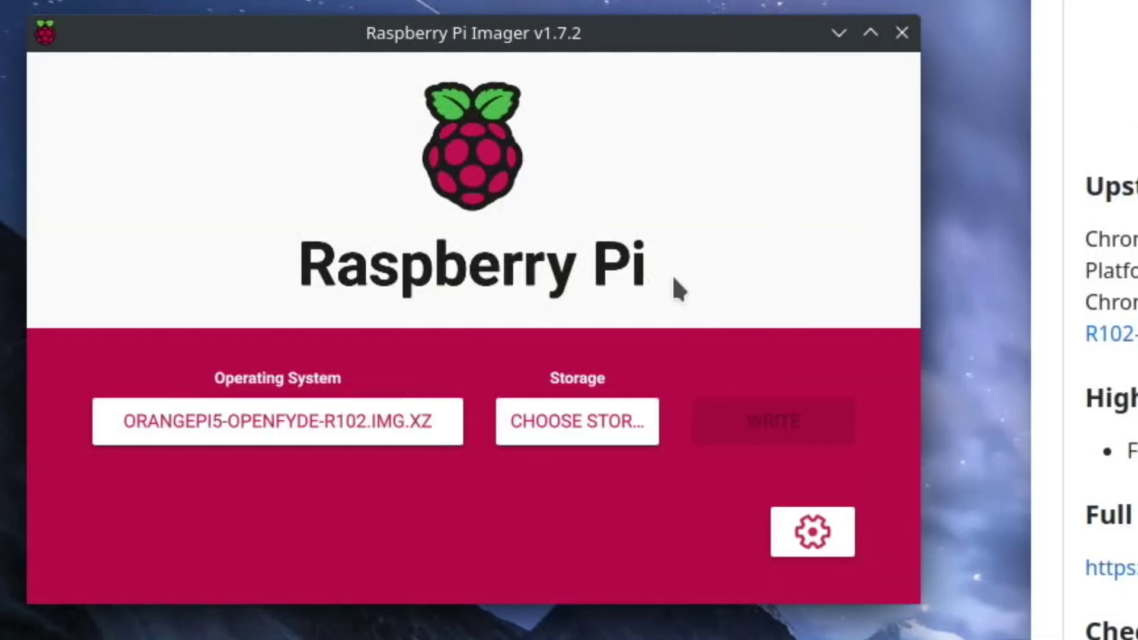
# Step: Target the KIOXIA 256GB NVMe drive and start writing, confirming the erase
pyautogui.click(607, 415)
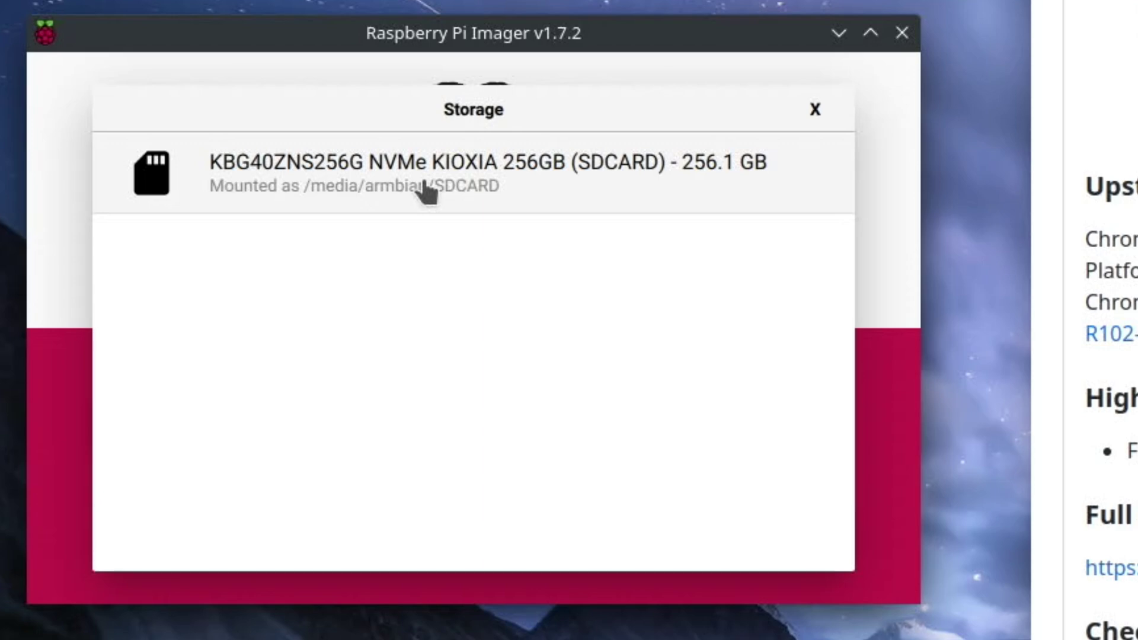
pyautogui.click(427, 189)
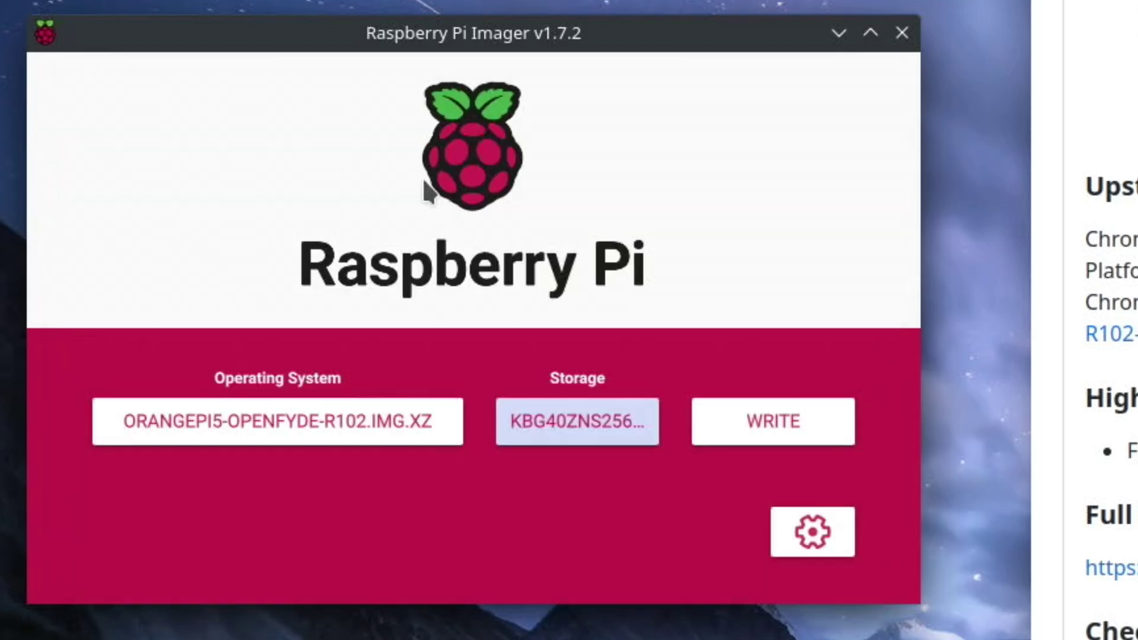
pyautogui.click(749, 422)
pyautogui.click(515, 433)
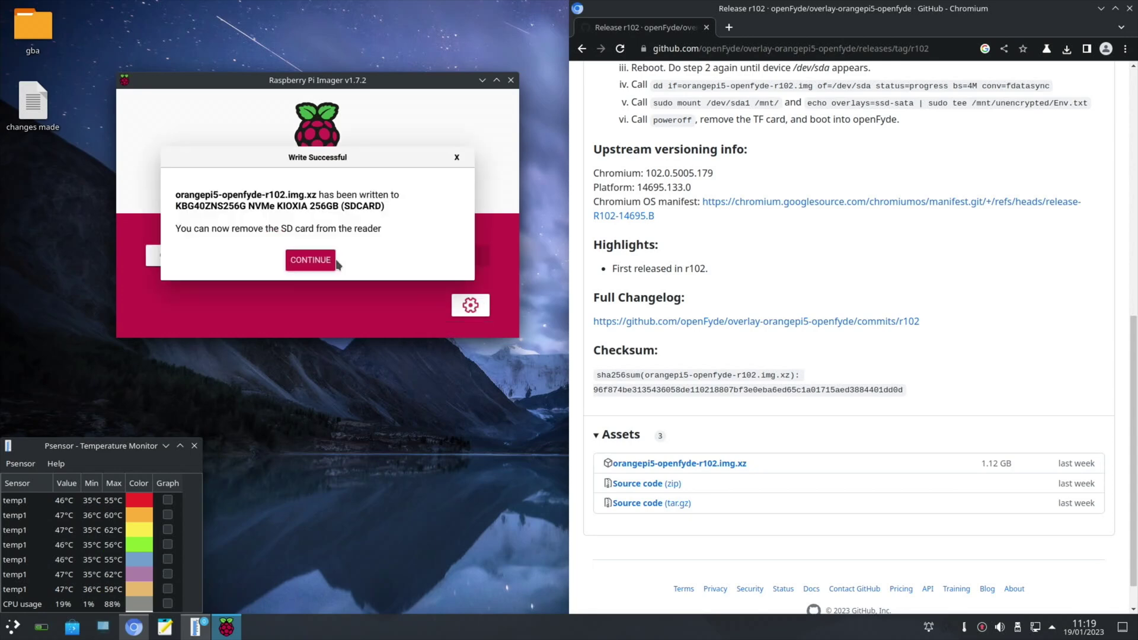
# Step: Dismiss Write Successful, then close Raspberry Pi Imager and the Chromium window
pyautogui.click(311, 260)
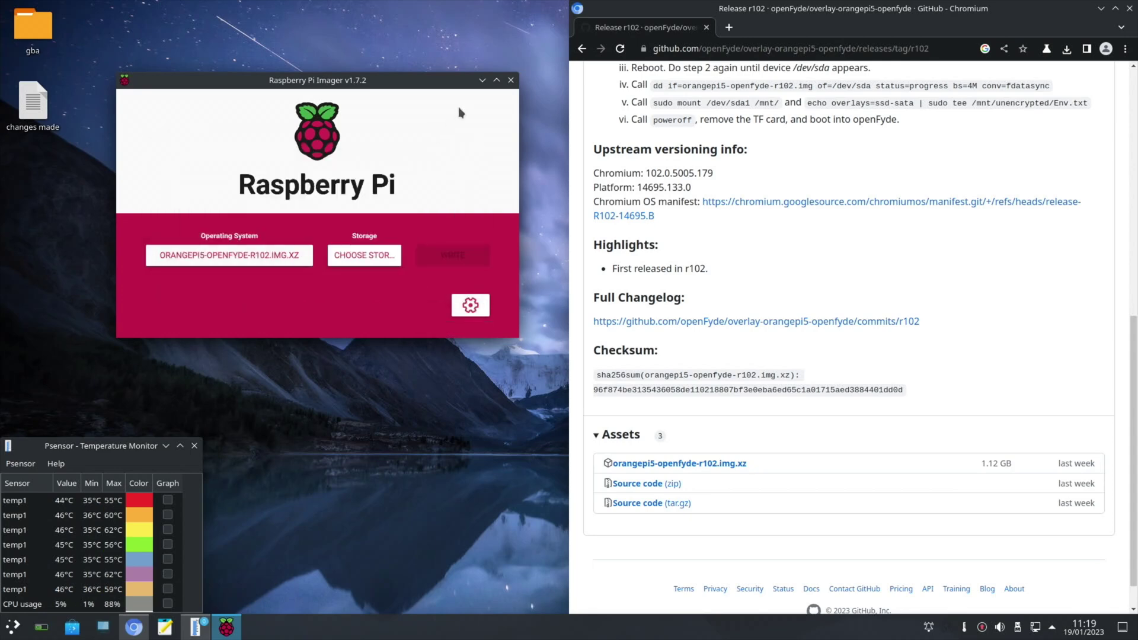
pyautogui.click(510, 80)
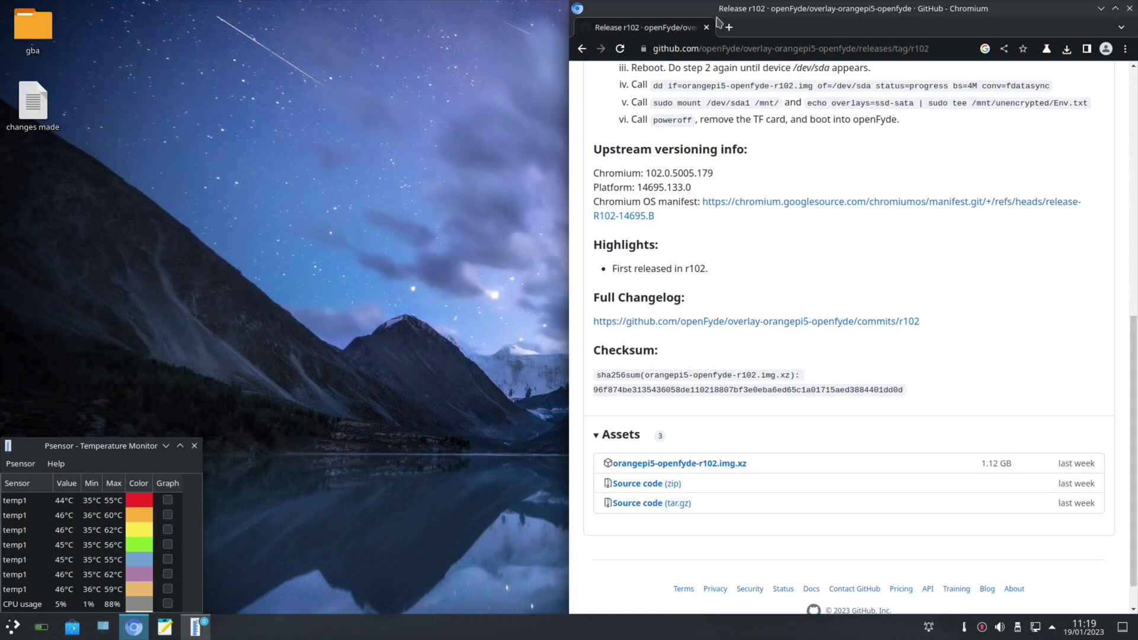
pyautogui.click(1129, 10)
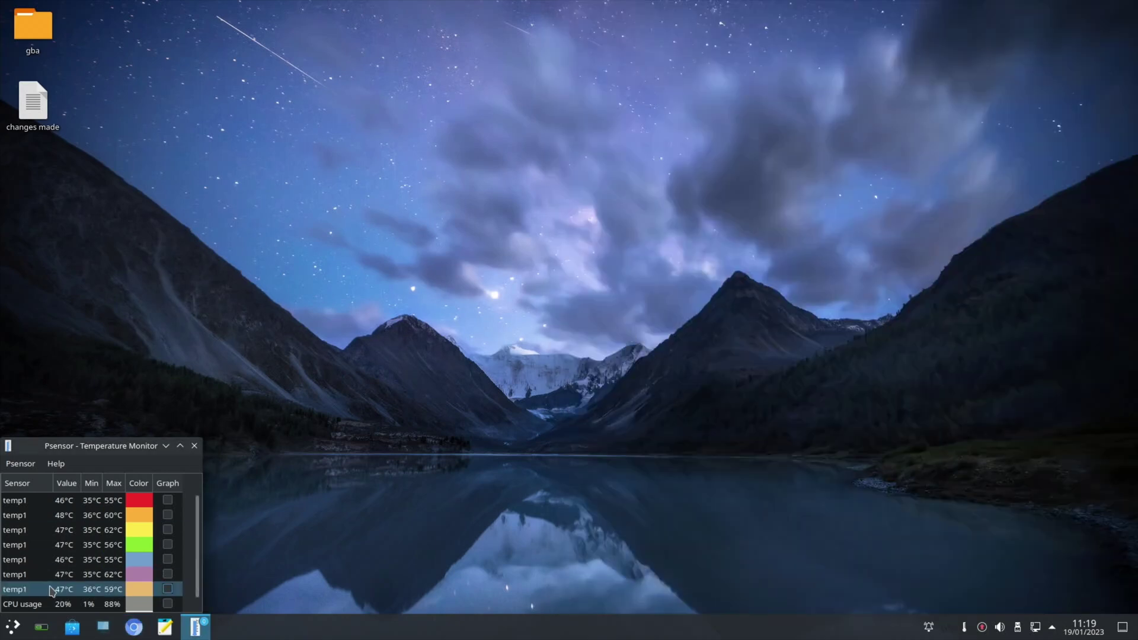
# Step: Shut down KDE Plasma from the Kickoff launcher so the board boots openFyde
pyautogui.click(13, 632)
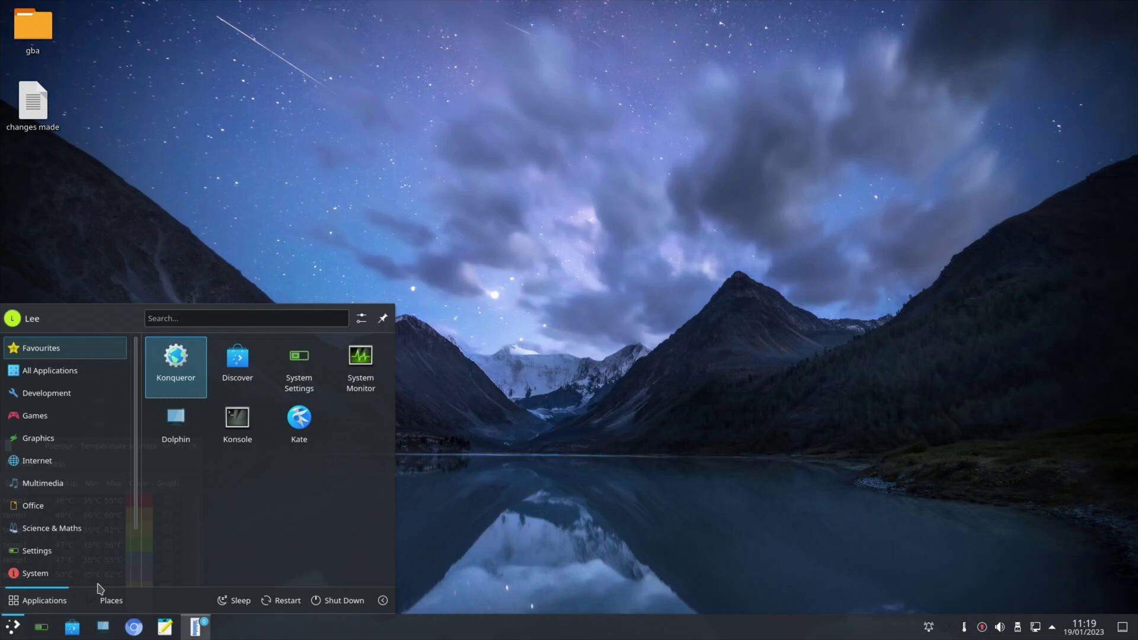
pyautogui.click(336, 600)
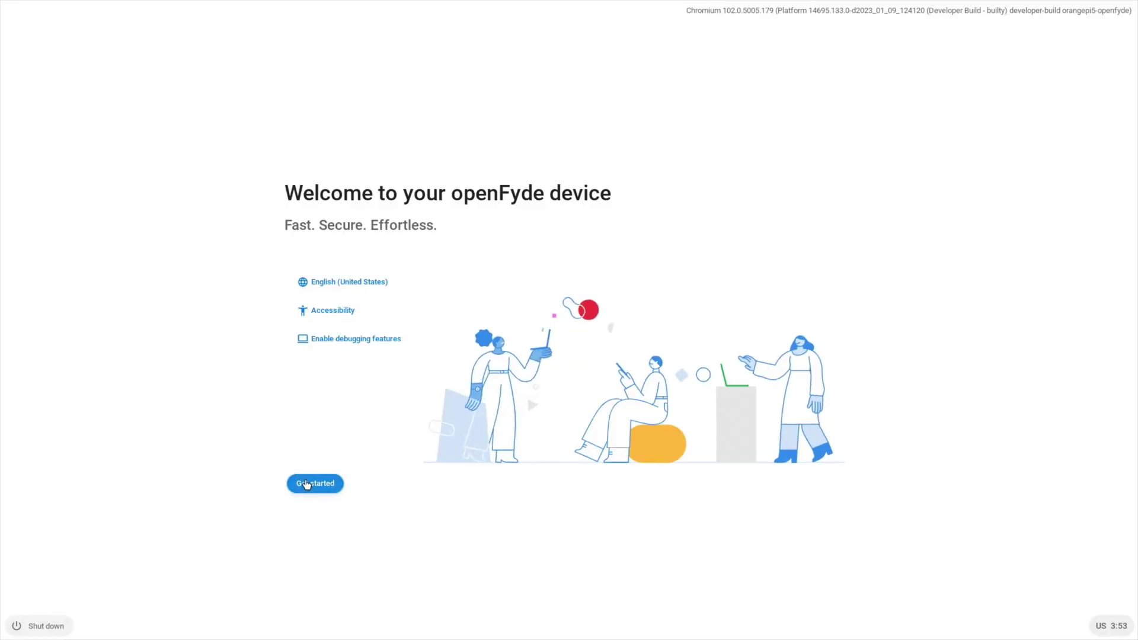
# Step: Finish setup with a Google account, then open HotUKDeals in Chromium and accept all cookies
pyautogui.click(306, 485)
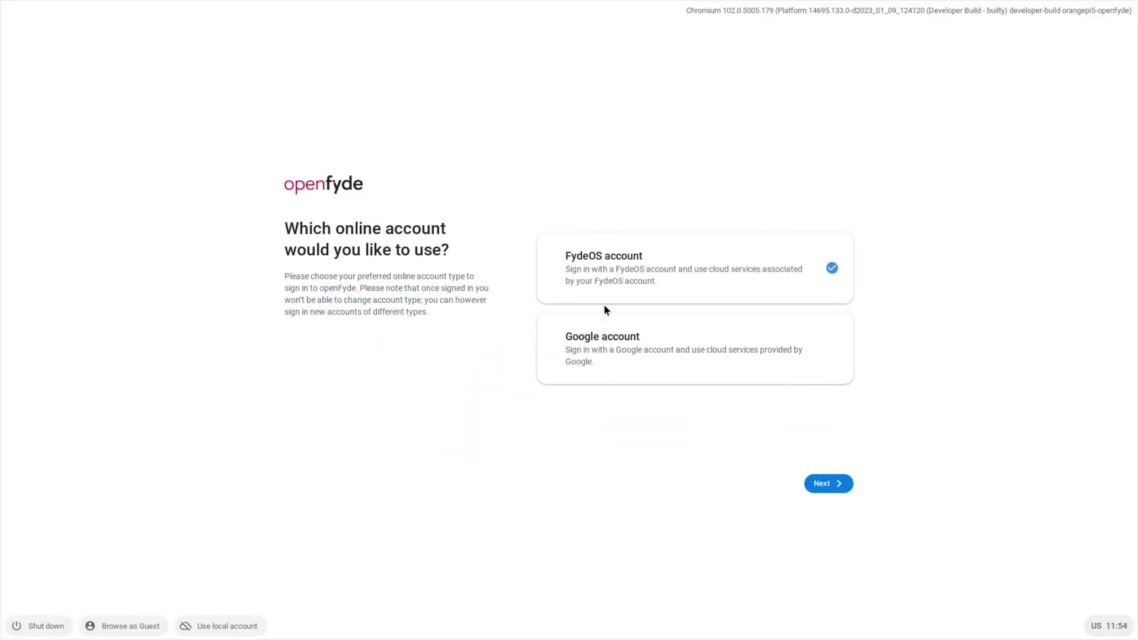
pyautogui.click(619, 337)
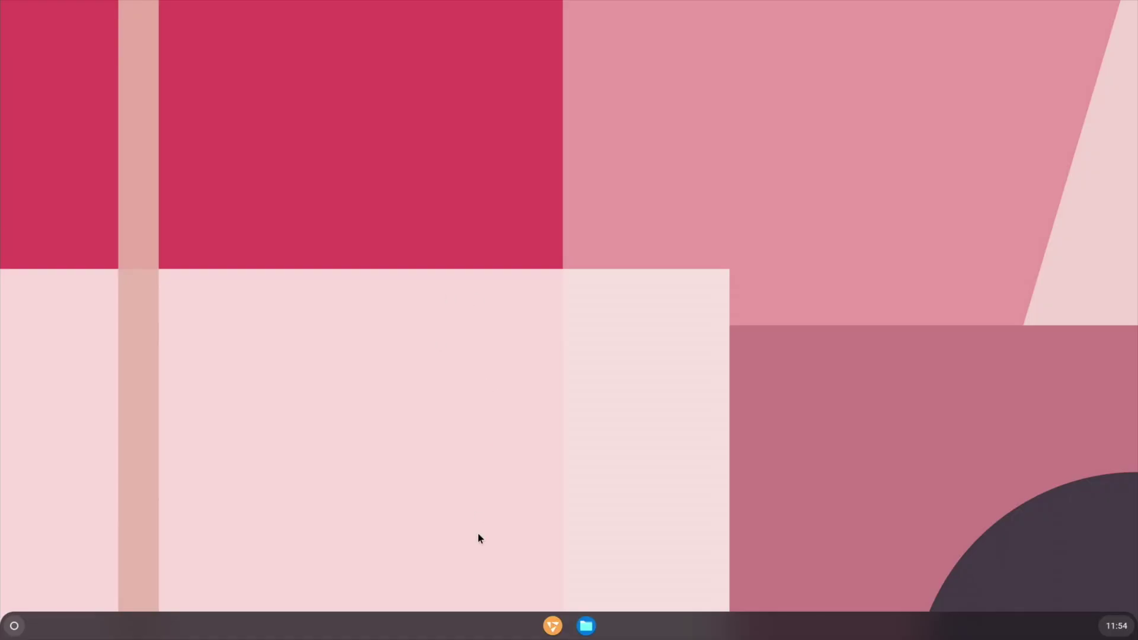
pyautogui.click(551, 626)
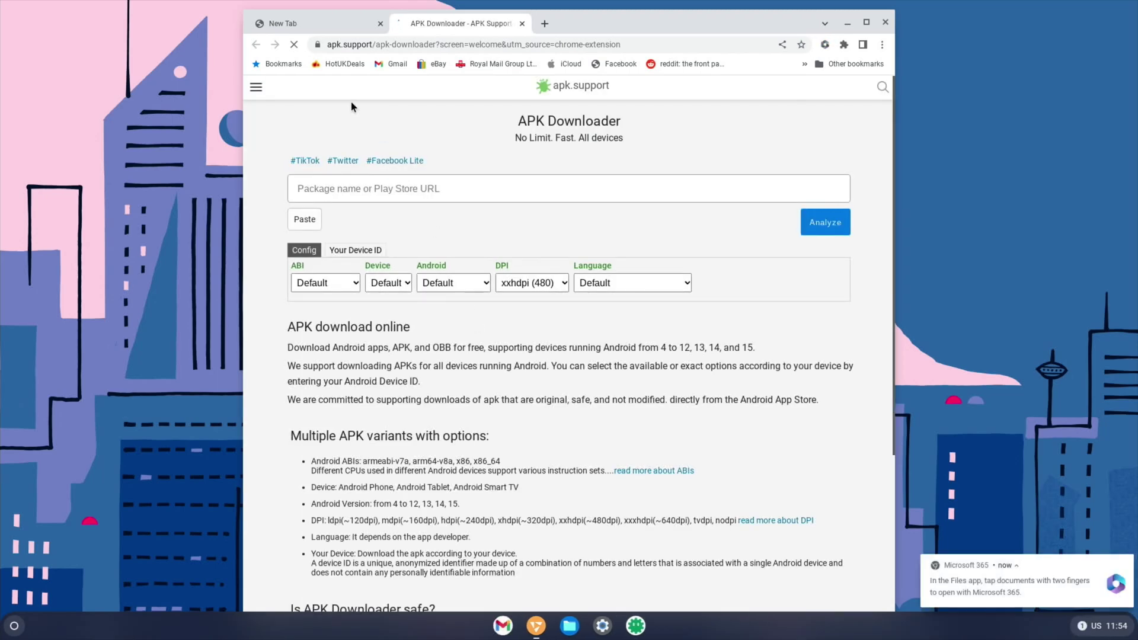
pyautogui.click(335, 70)
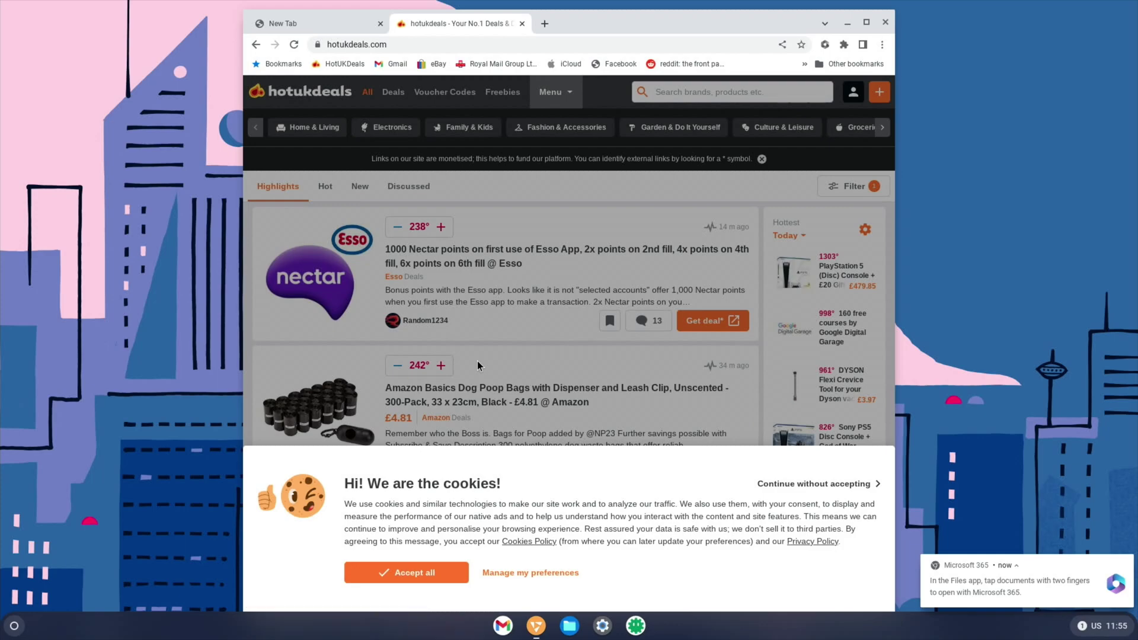
pyautogui.click(412, 570)
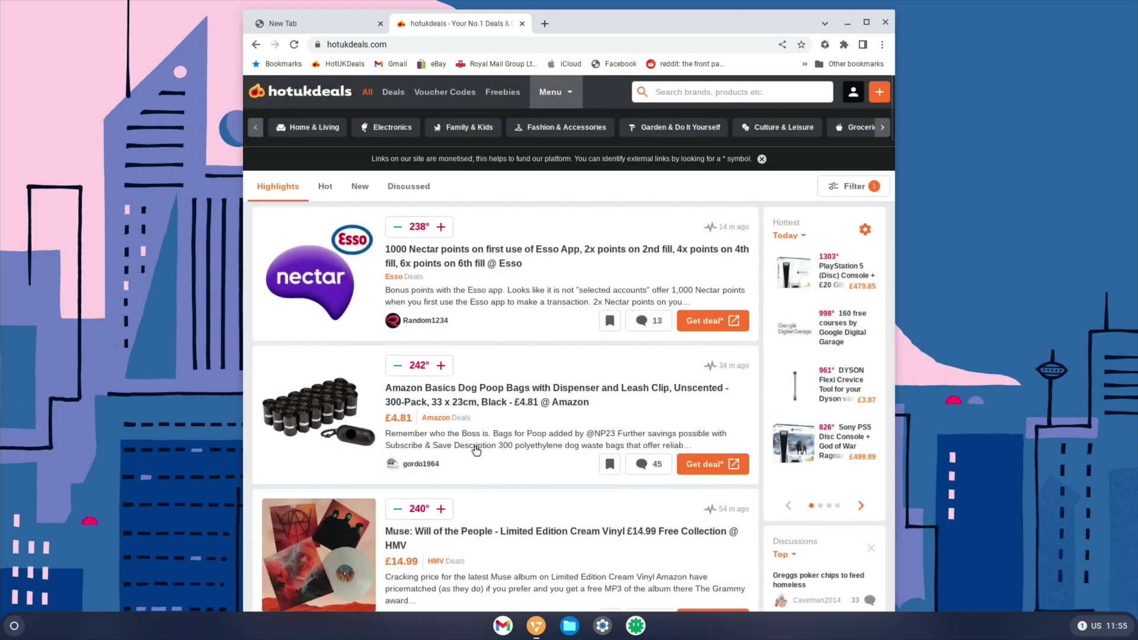
pyautogui.scroll(-1, 476, 451)
pyautogui.scroll(-15, 476, 451)
pyautogui.scroll(20, 476, 451)
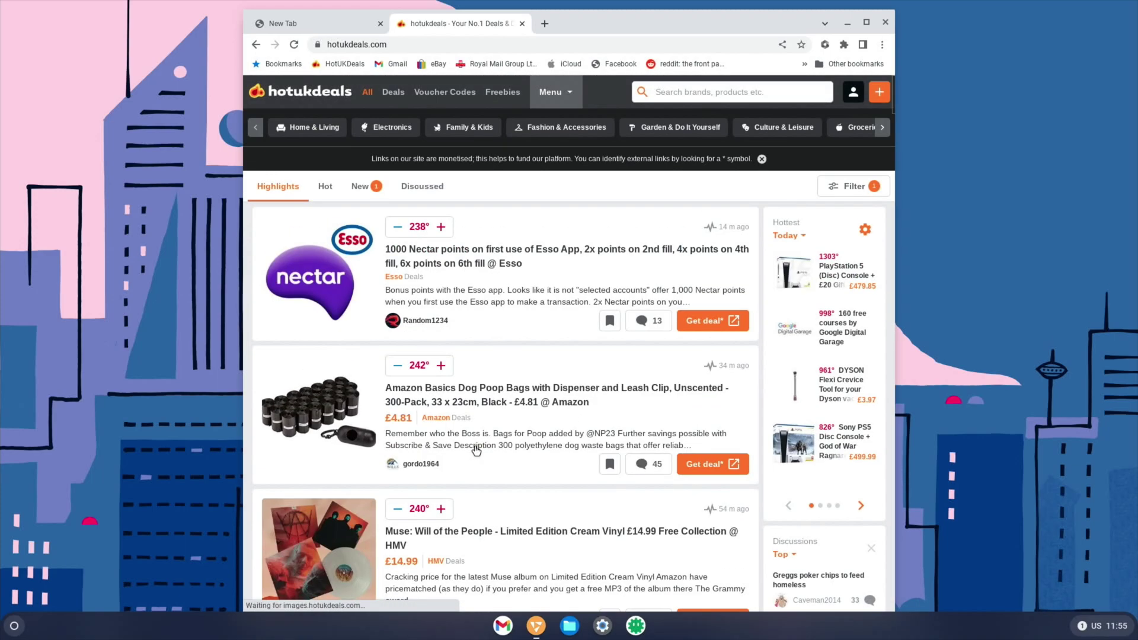
# Step: Search for 'bbc sport' from the empty new tab
pyautogui.click(345, 28)
pyautogui.write('bbc sport')
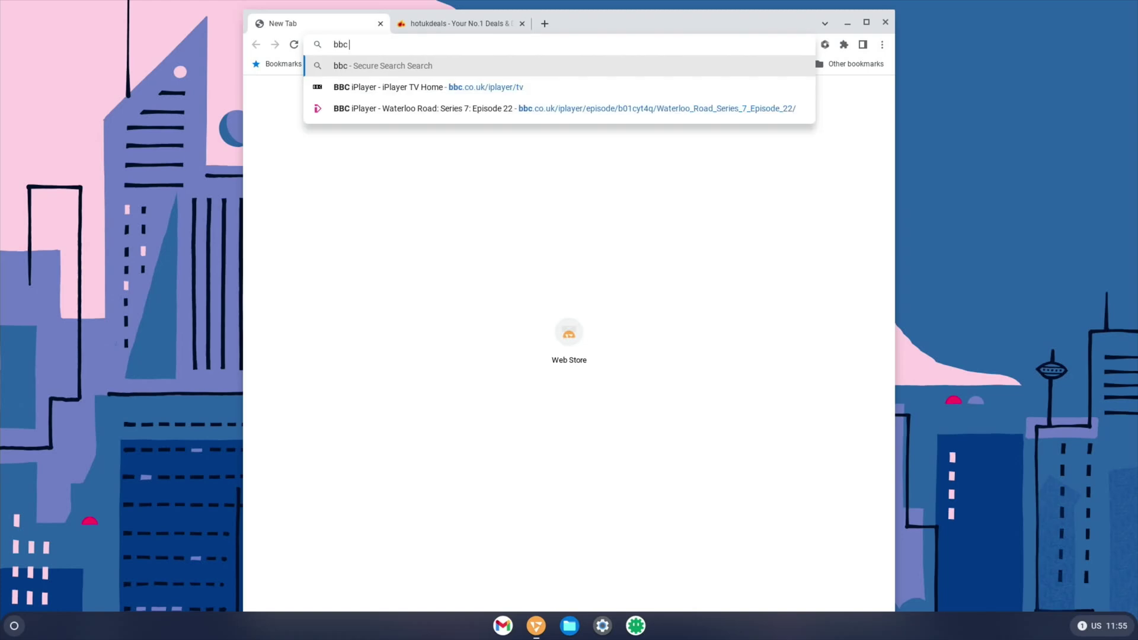
pyautogui.press('Return')
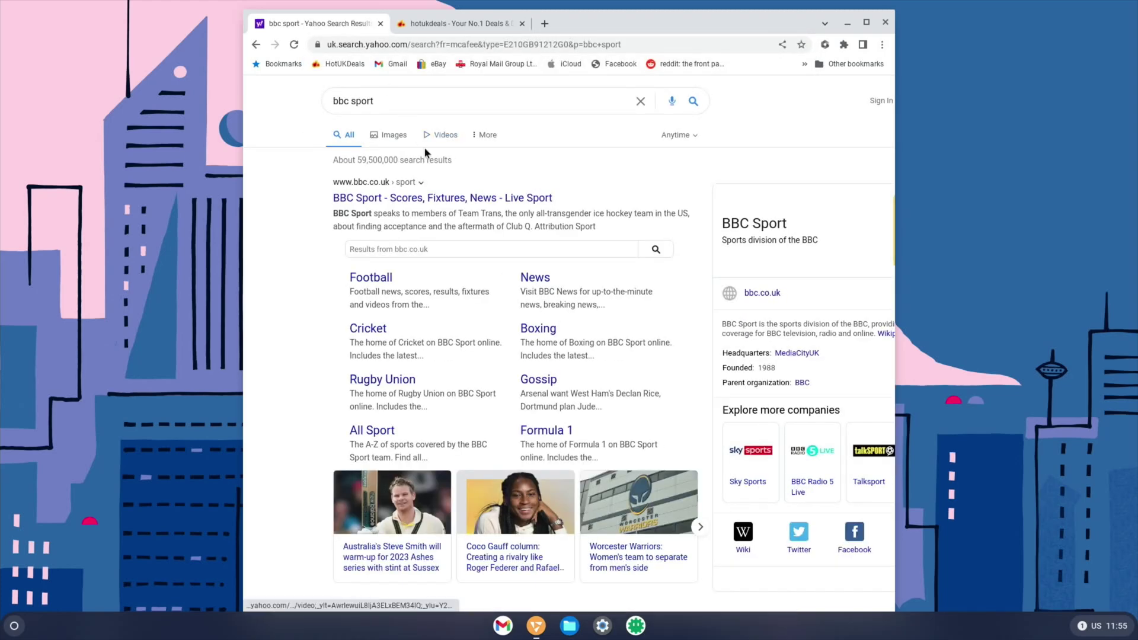
pyautogui.scroll(-15, 438, 195)
pyautogui.scroll(15, 439, 195)
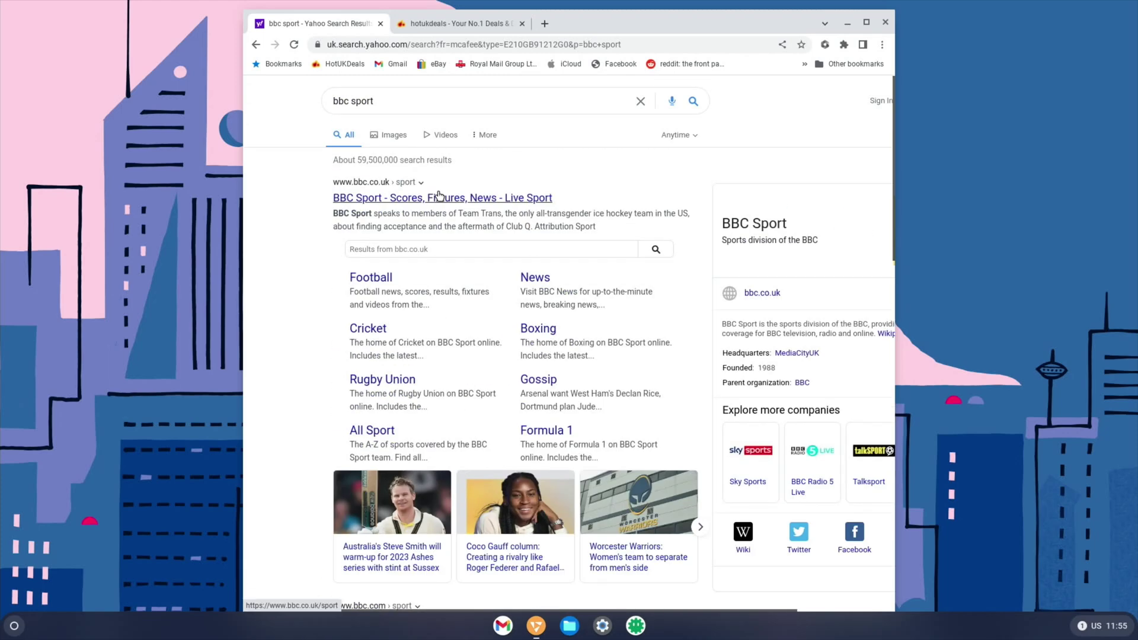
# Step: Open BBC Sport's Football page and maximise the browser window
pyautogui.click(378, 279)
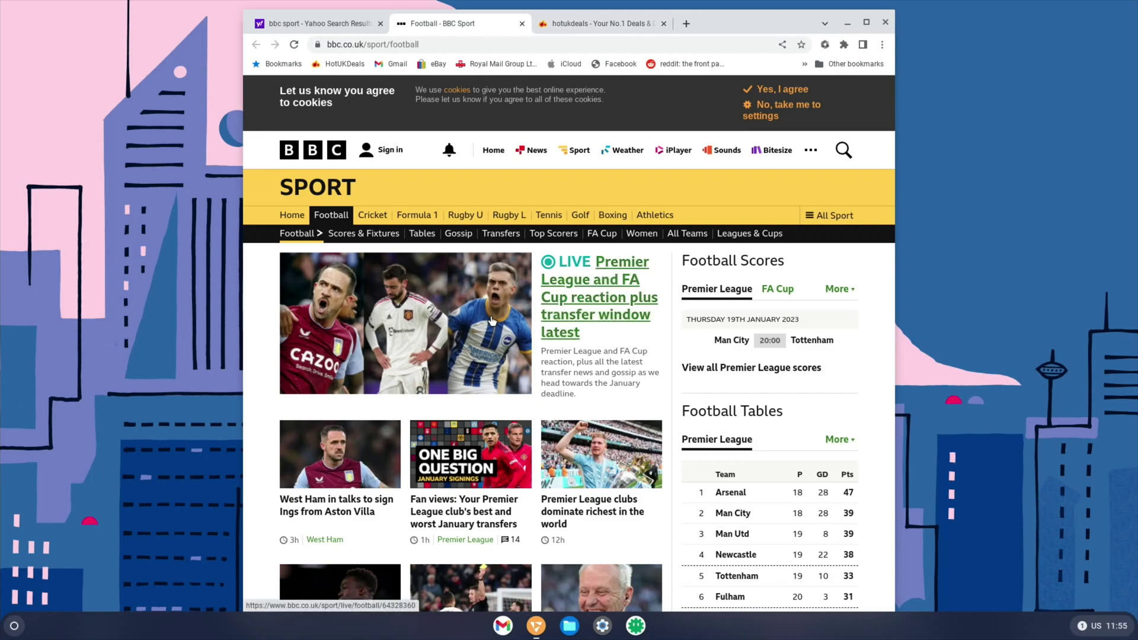
pyautogui.scroll(-15, 500, 267)
pyautogui.scroll(15, 501, 266)
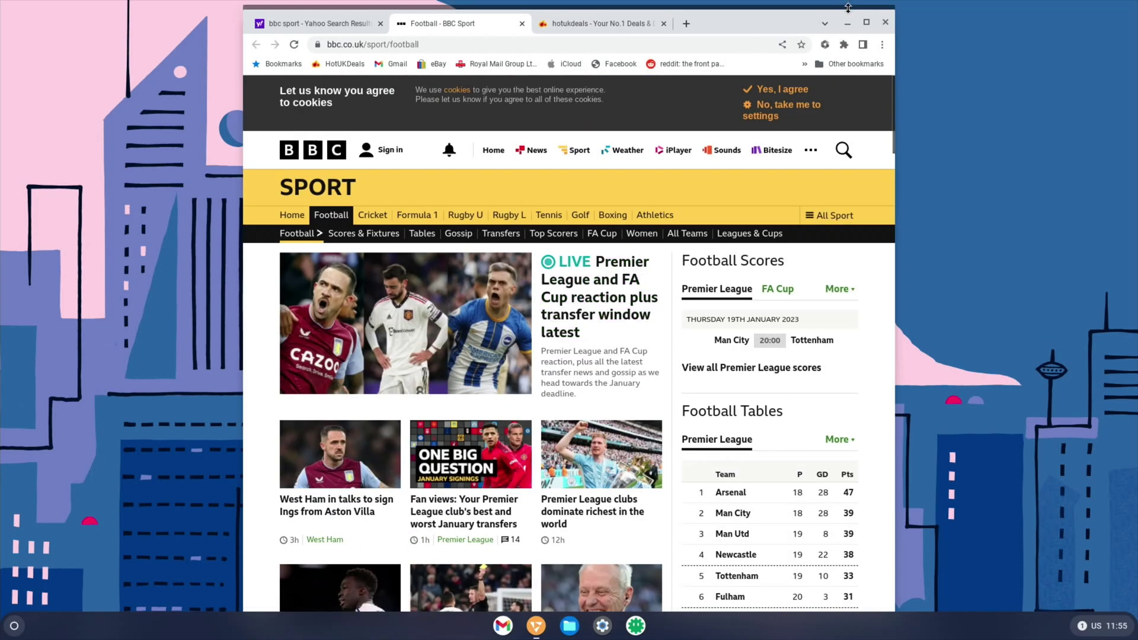
pyautogui.click(866, 22)
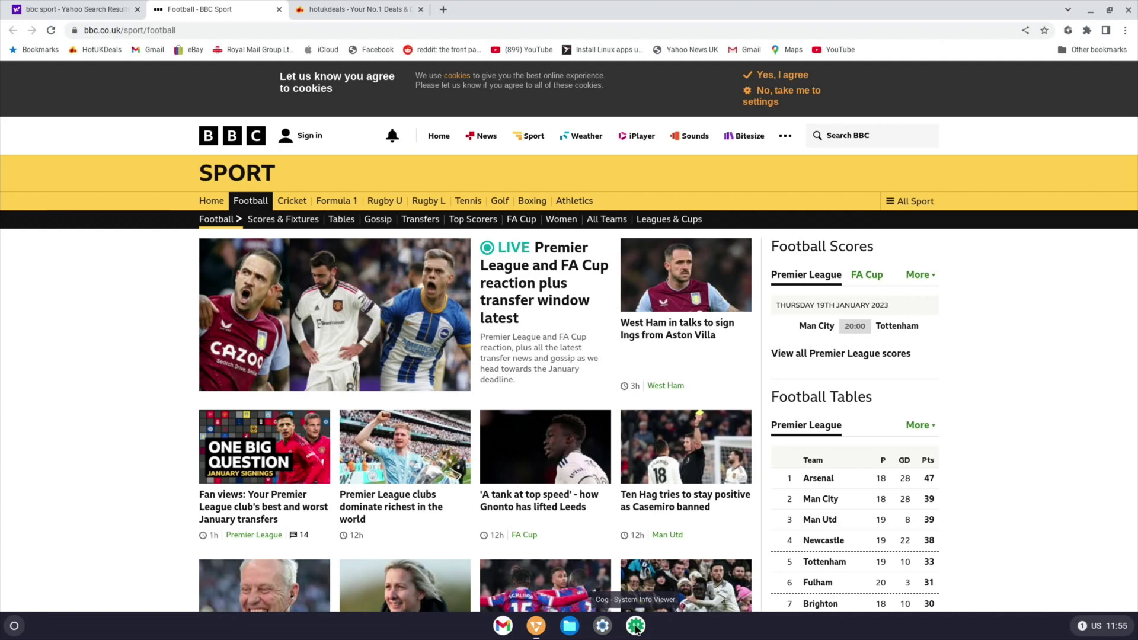
# Step: Launch Canvas Rider from the full app list
pyautogui.click(17, 626)
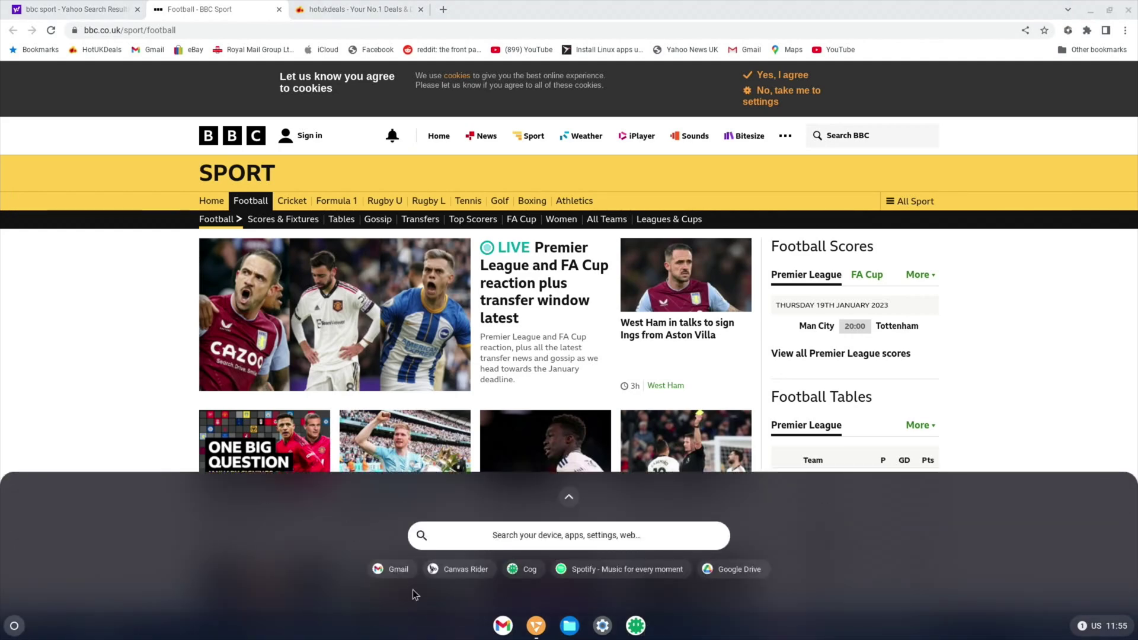
pyautogui.click(567, 498)
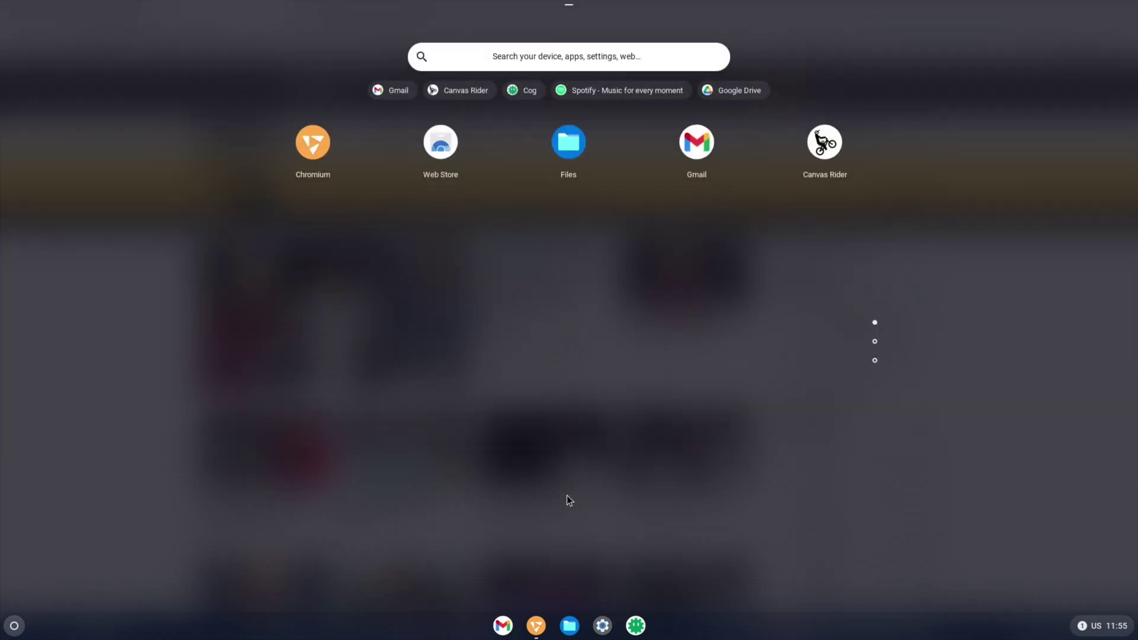
pyautogui.scroll(-2, 658, 297)
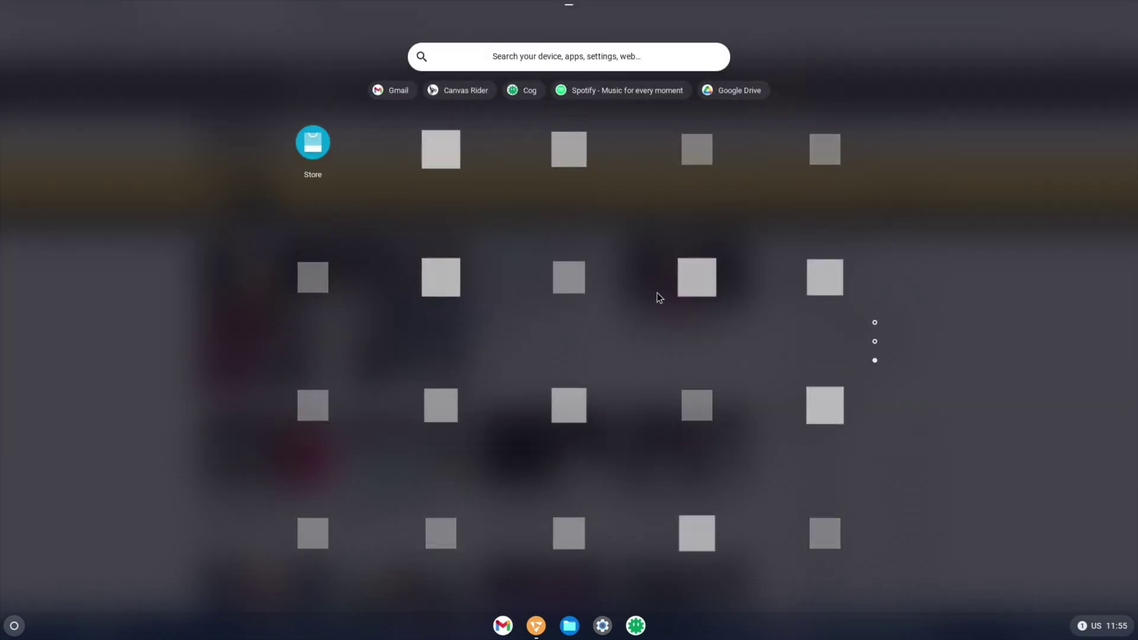
pyautogui.scroll(1, 658, 297)
pyautogui.scroll(1, 658, 295)
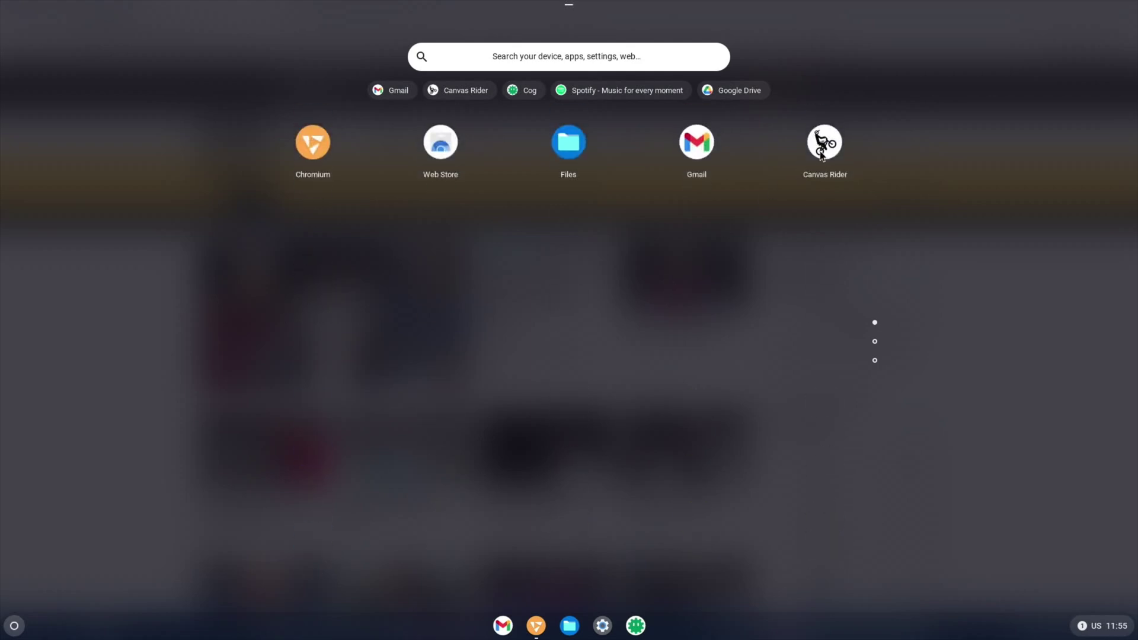
pyautogui.click(823, 155)
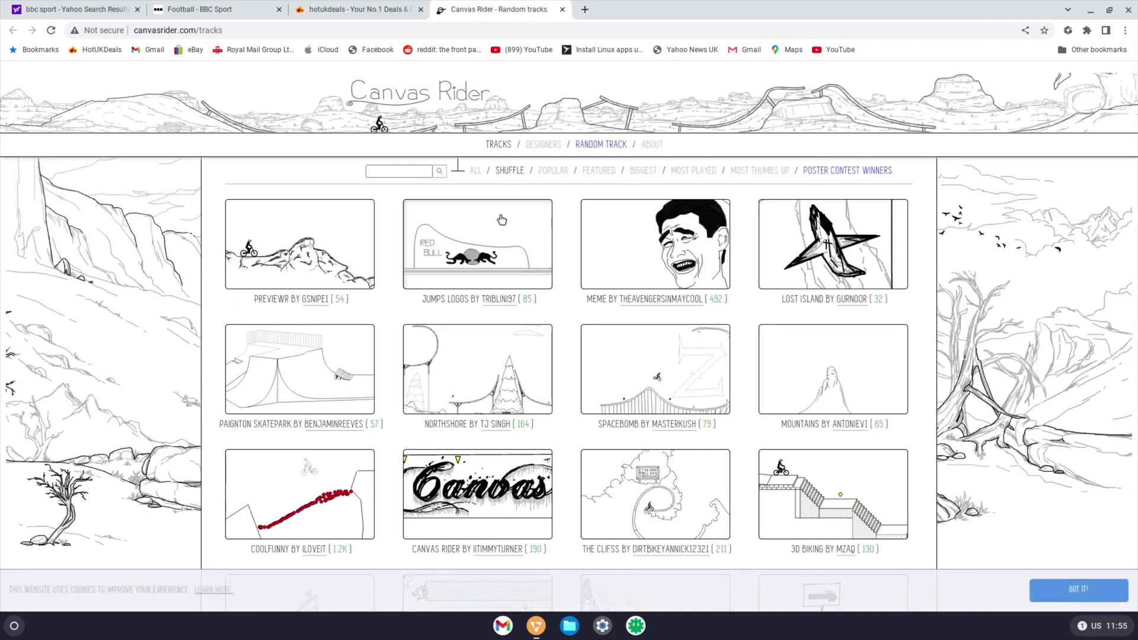
# Step: Ride the bike along the Previewr track, then close the game tab
pyautogui.click(354, 242)
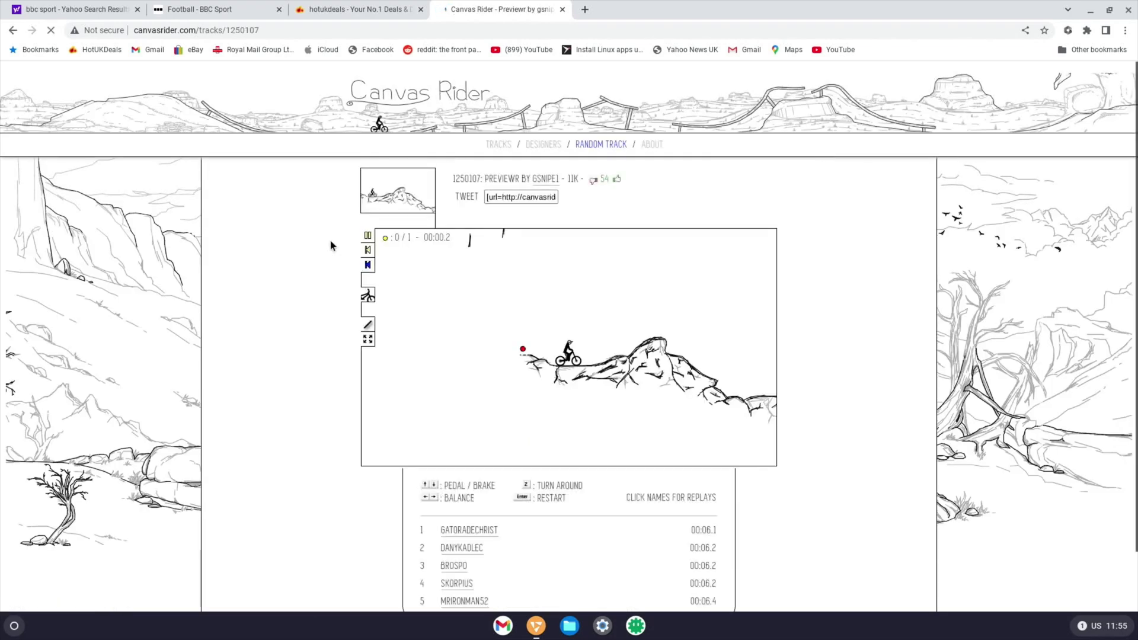
pyautogui.press('Up')
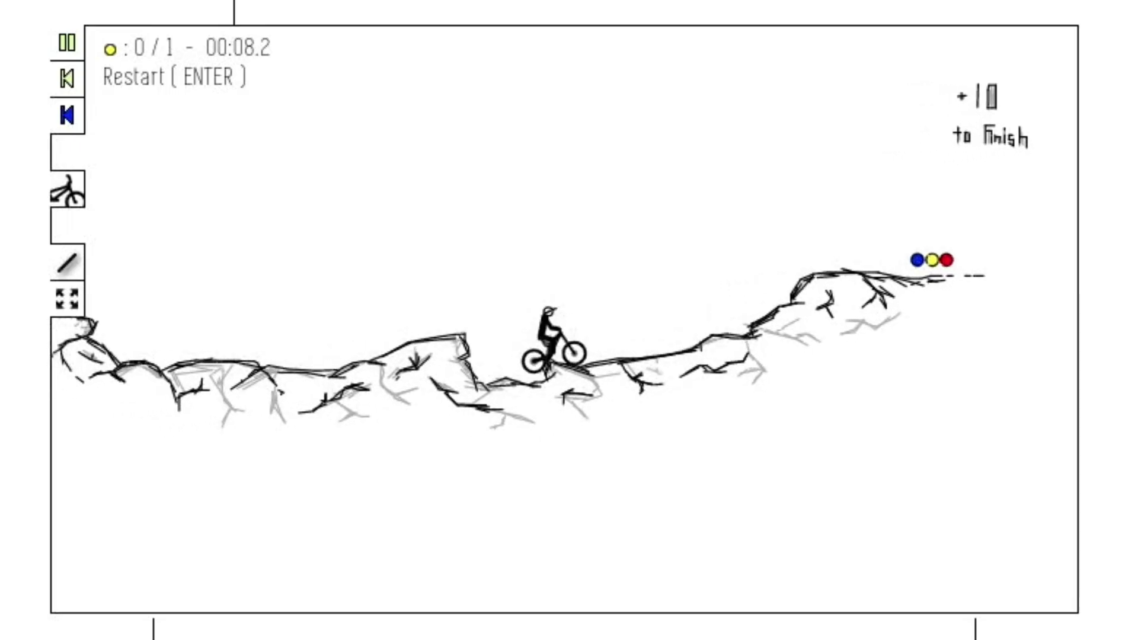
pyautogui.hotkey('ctrl', 'w')
# Step: Browse the Chrome Web Store extension sections, then bring up the Files app
pyautogui.click(15, 626)
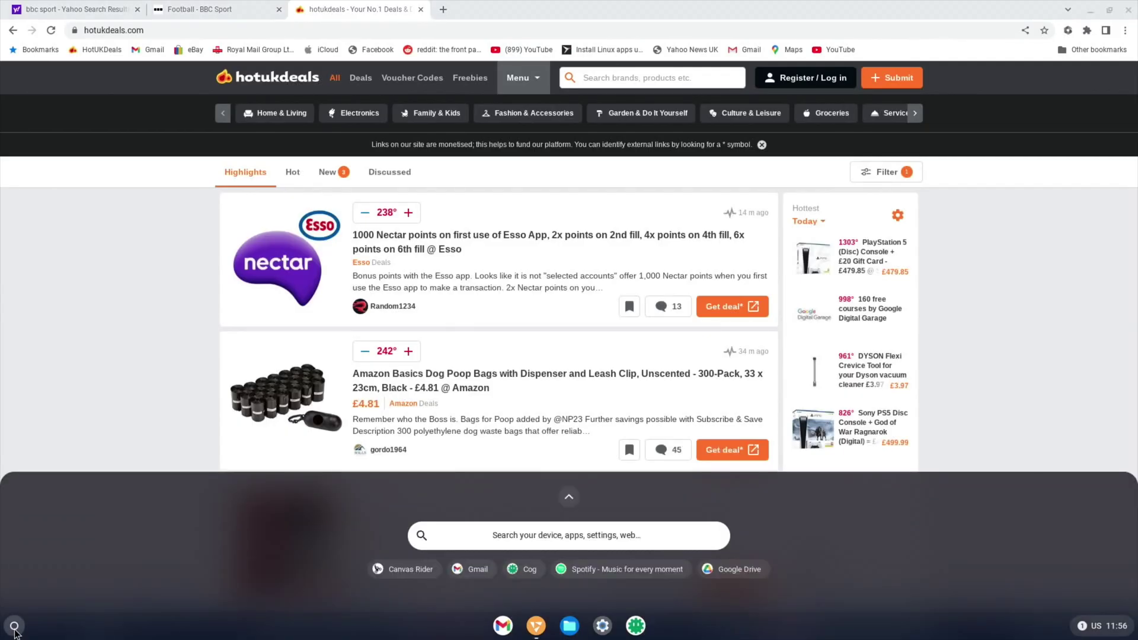
pyautogui.click(565, 497)
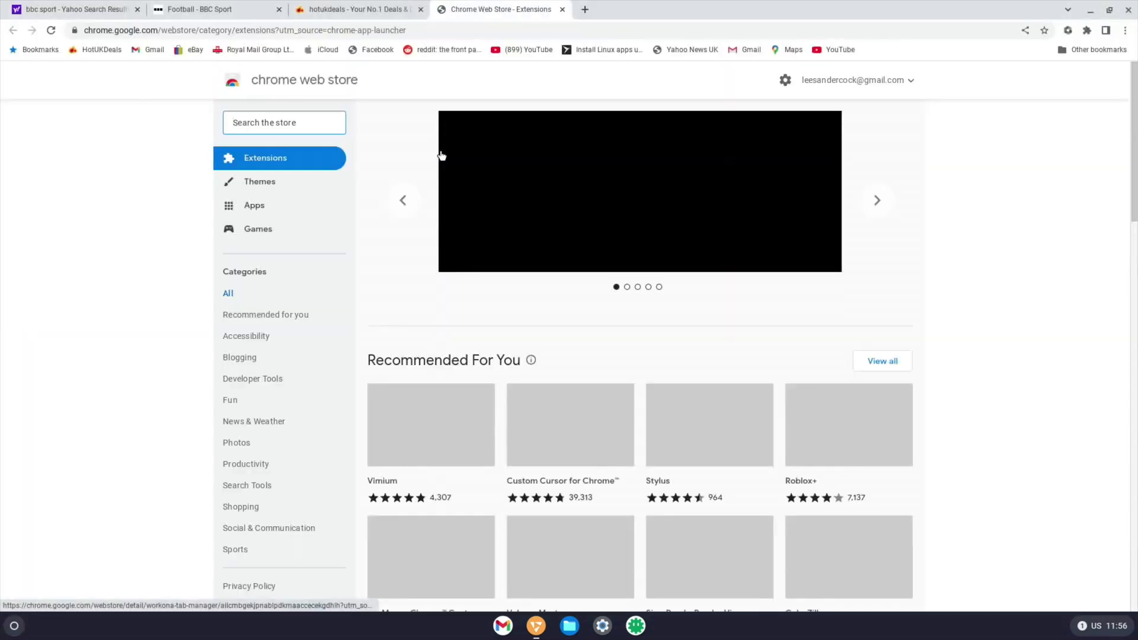
pyautogui.scroll(-7, 111, 299)
pyautogui.scroll(-7, 111, 301)
pyautogui.scroll(14, 112, 301)
pyautogui.scroll(-14, 186, 355)
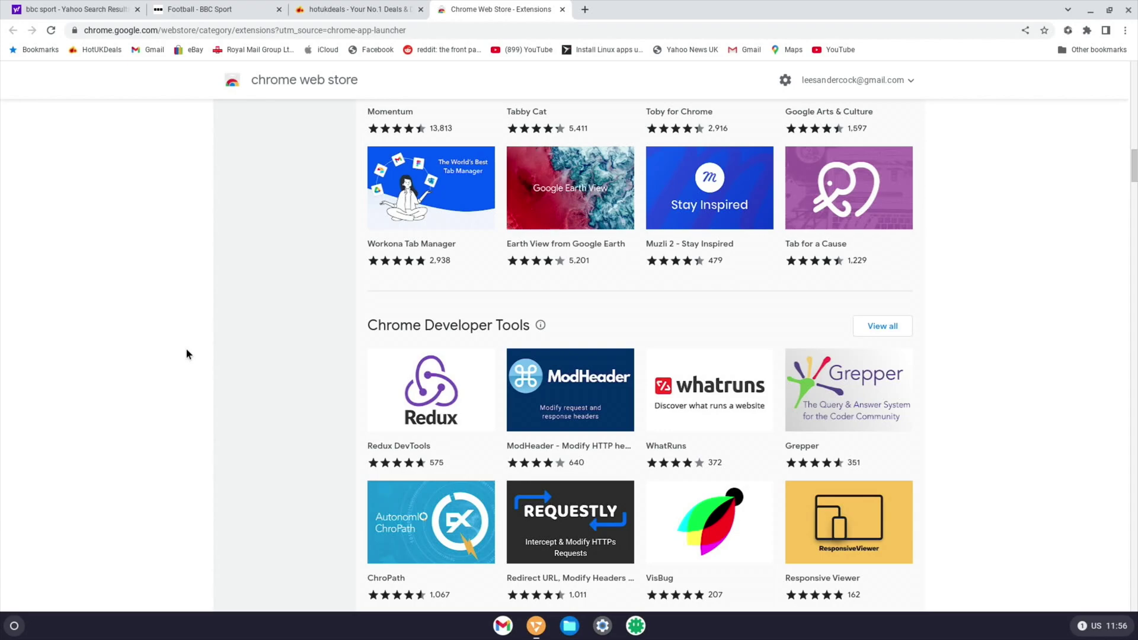
pyautogui.scroll(15, 182, 287)
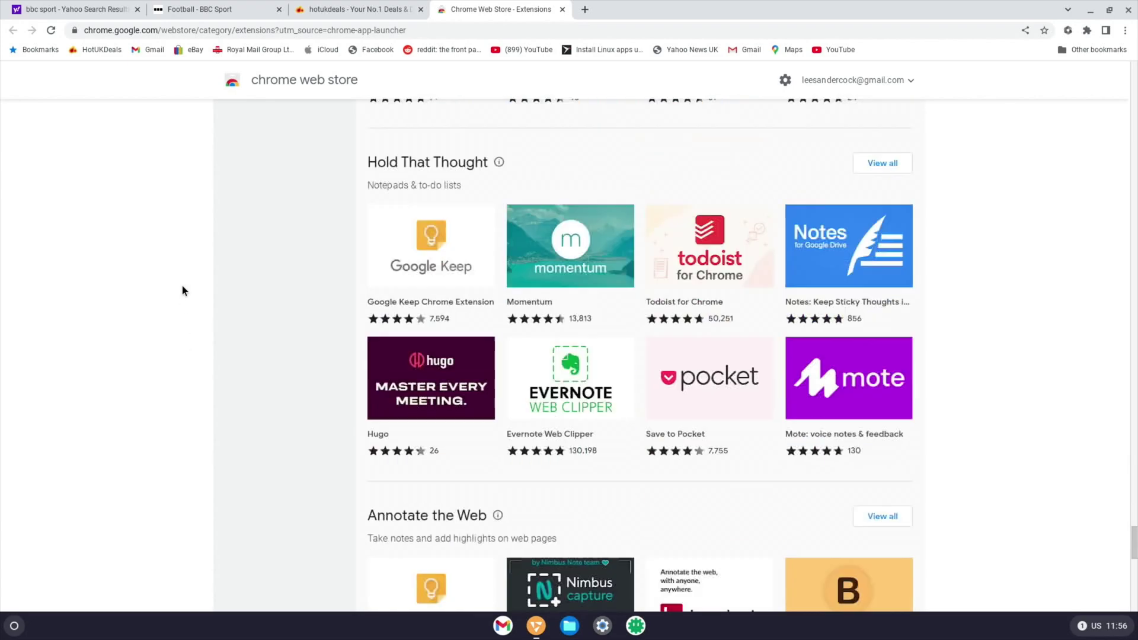
pyautogui.scroll(1, 182, 286)
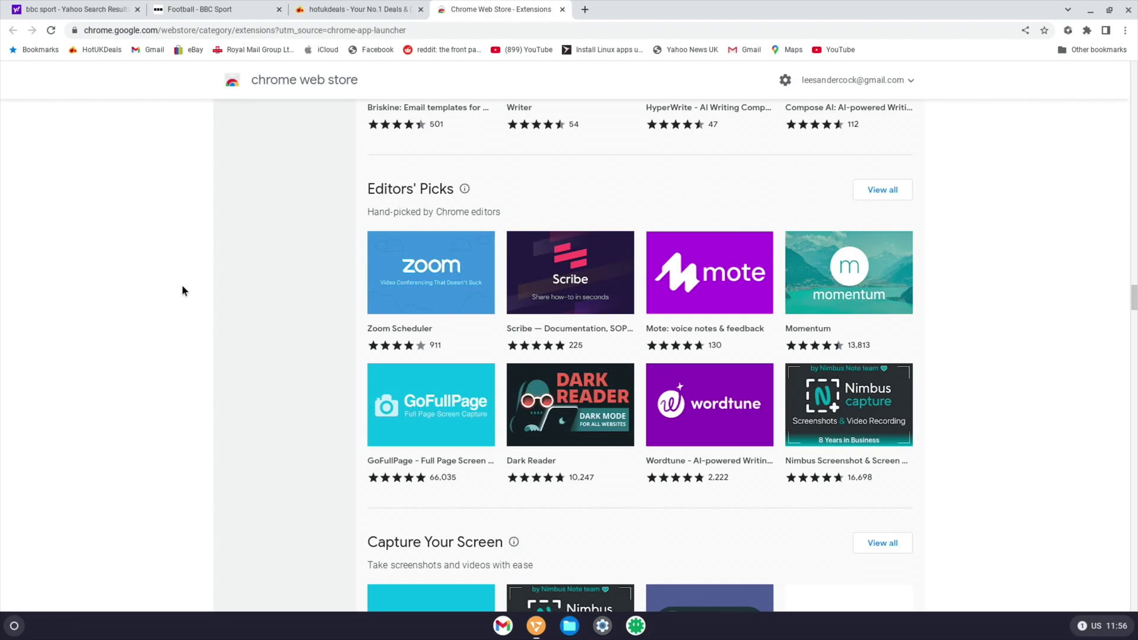
pyautogui.scroll(20, 183, 291)
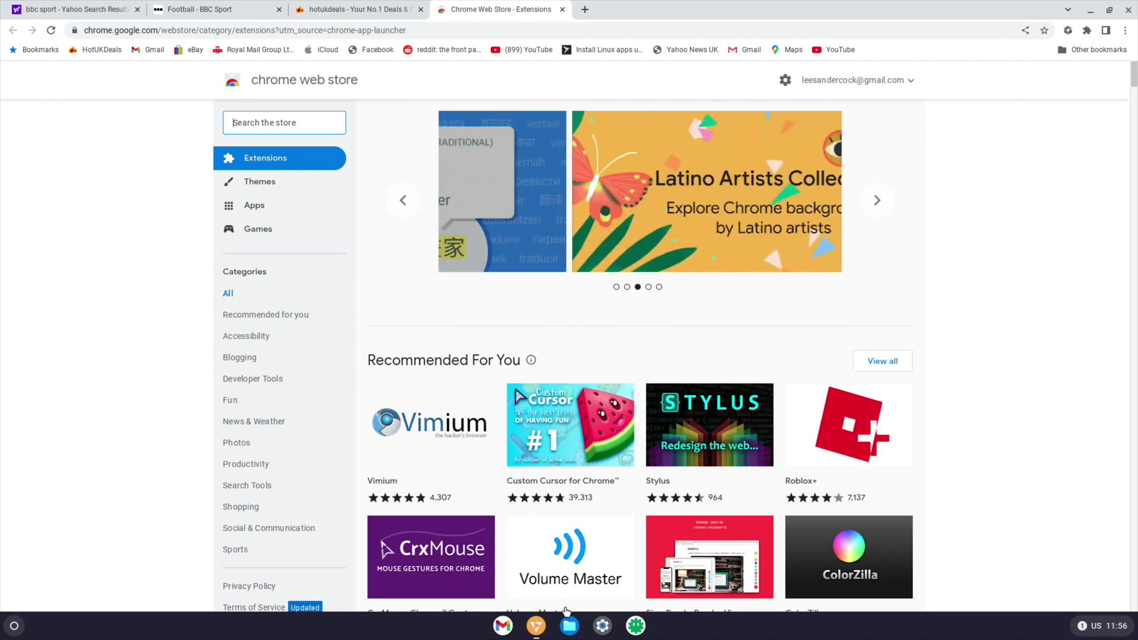
pyautogui.click(569, 626)
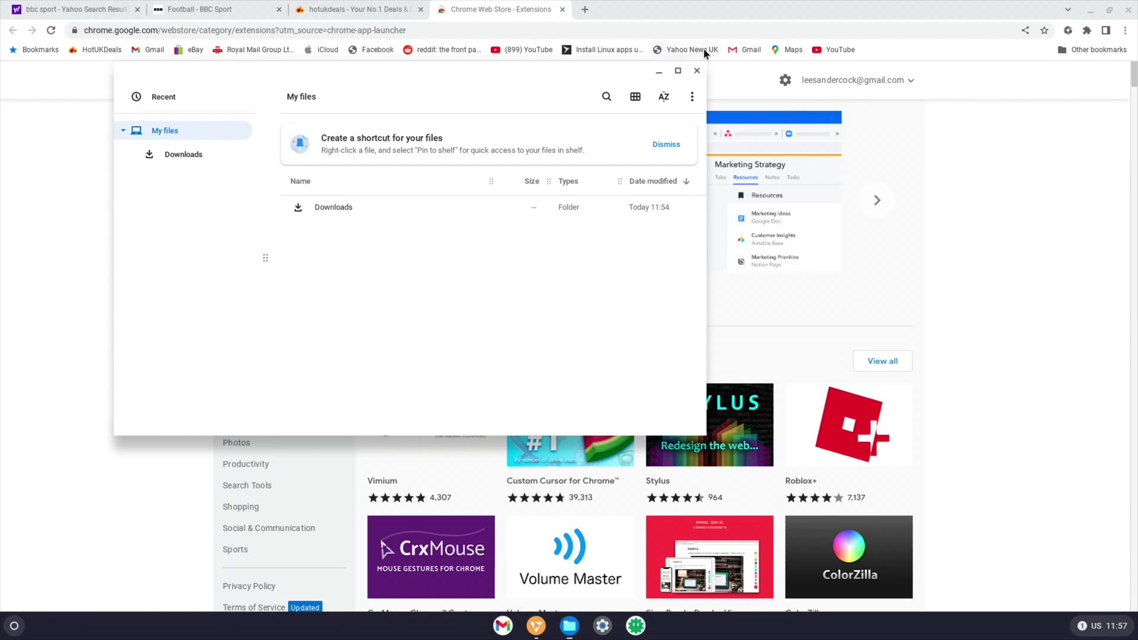
# Step: Close Files and search for 'netflix' from the address bar
pyautogui.click(698, 70)
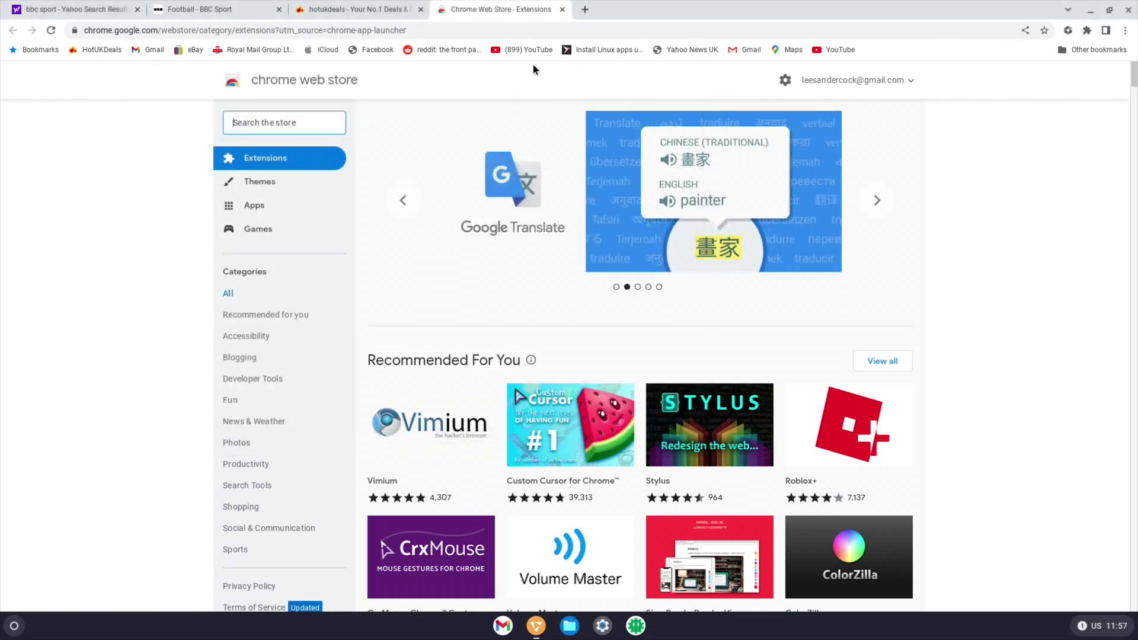
pyautogui.click(202, 27)
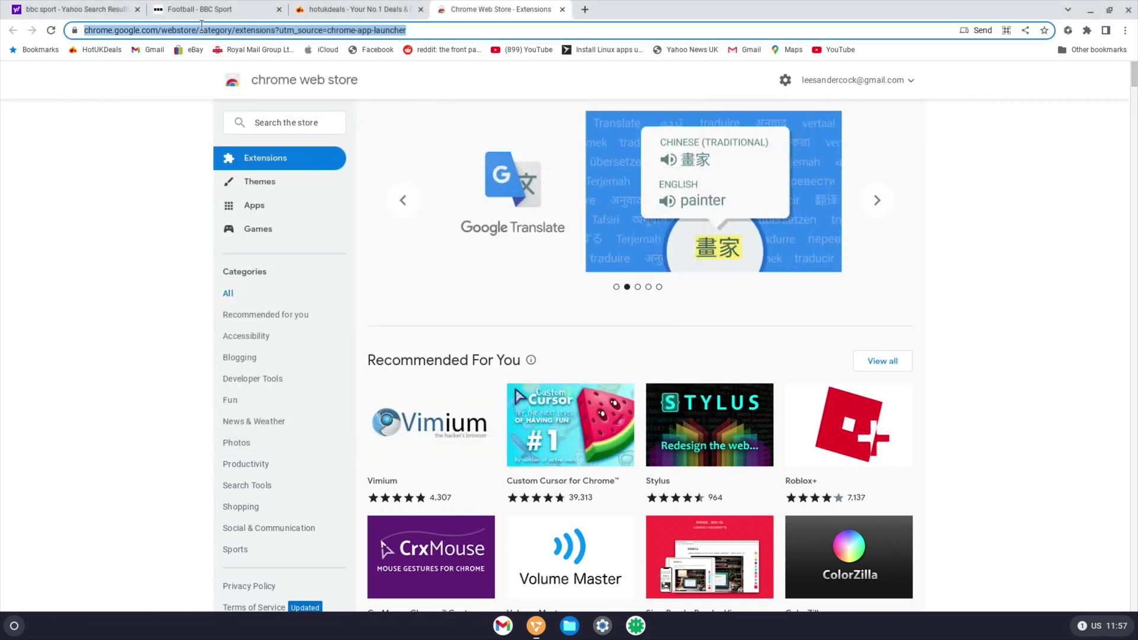
pyautogui.write('netfli')
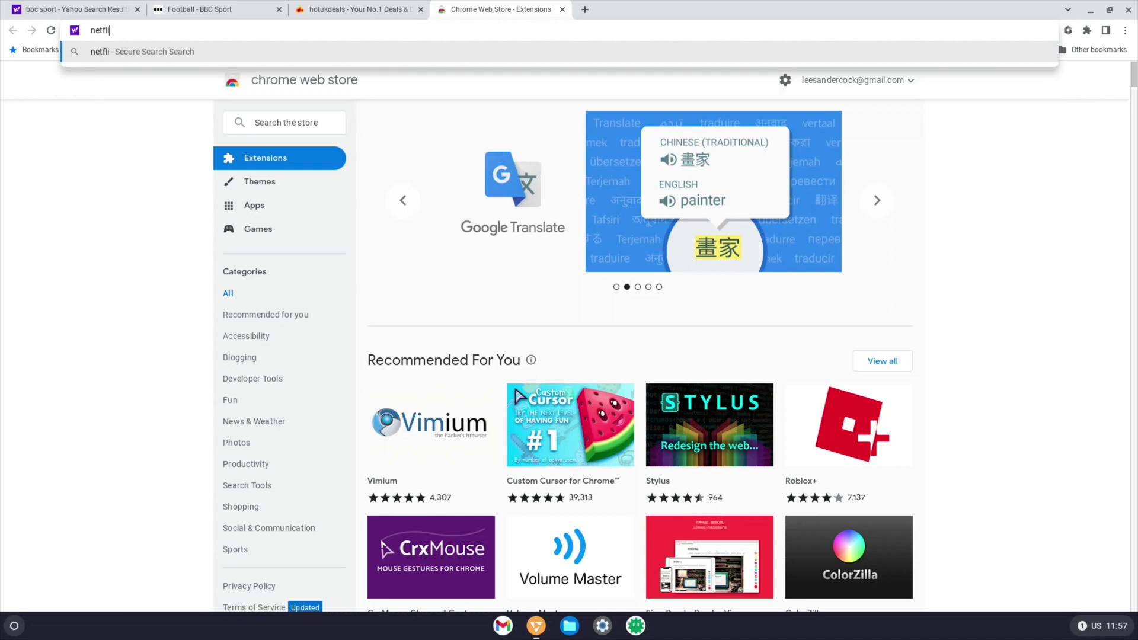
pyautogui.write('x')
pyautogui.press('Return')
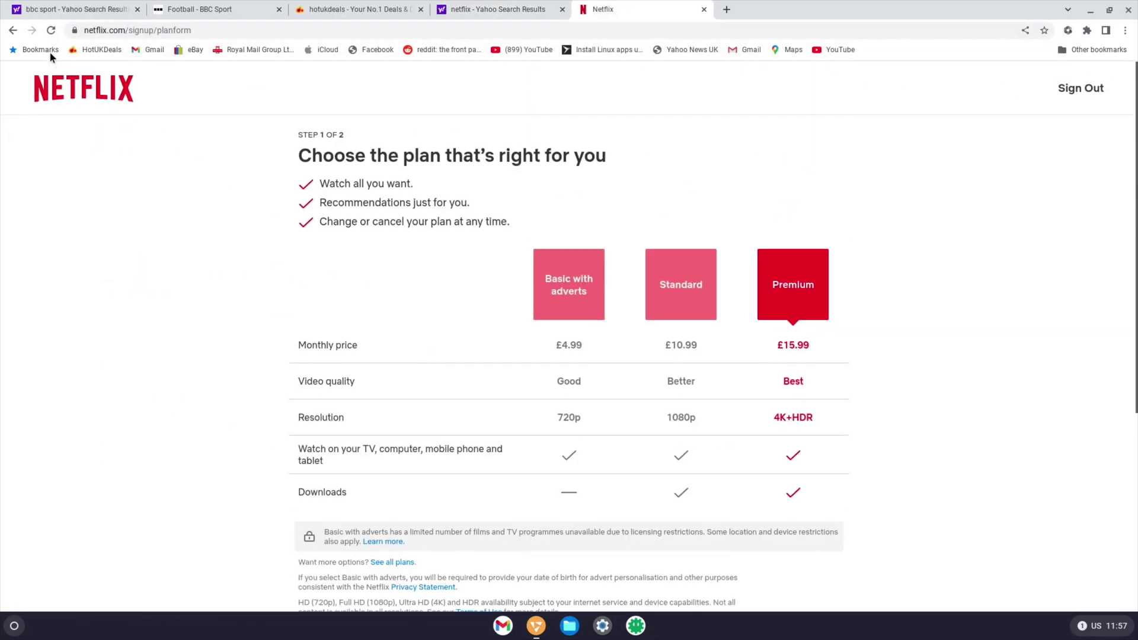
# Step: Go to Amazon Prime Video and dismiss the Digital Rights Error
pyautogui.click(128, 30)
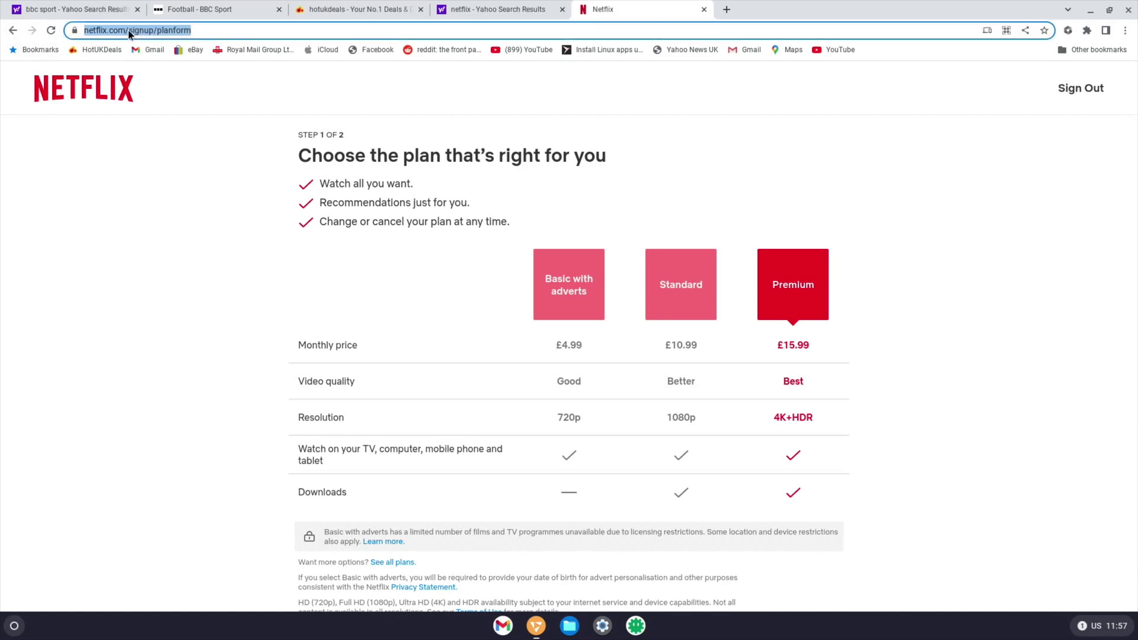
pyautogui.write('prim')
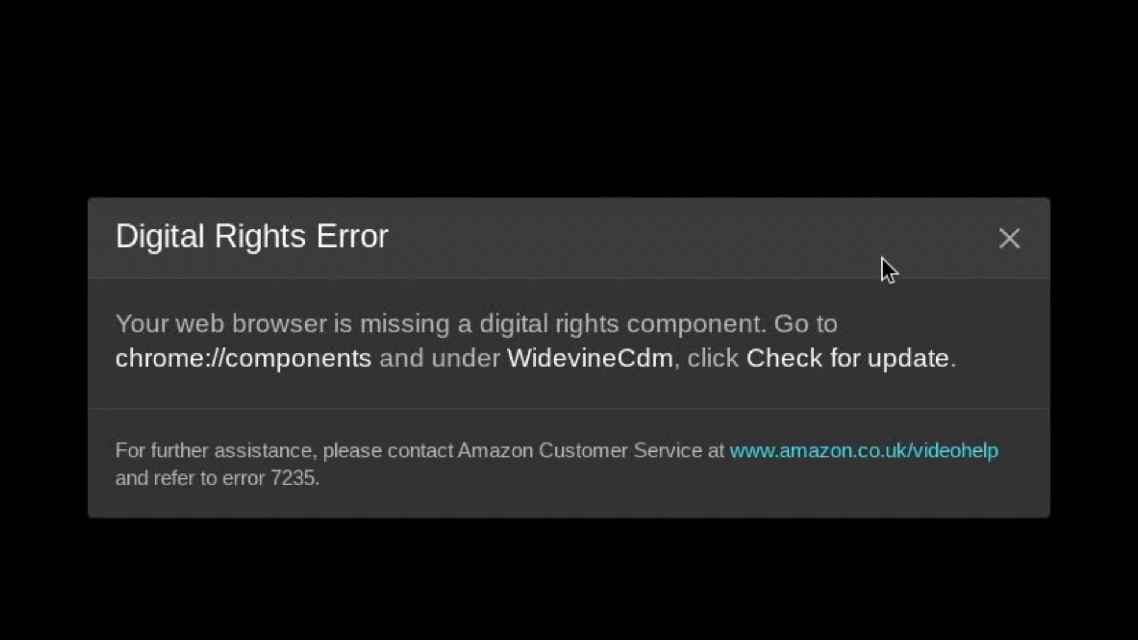
pyautogui.click(1010, 237)
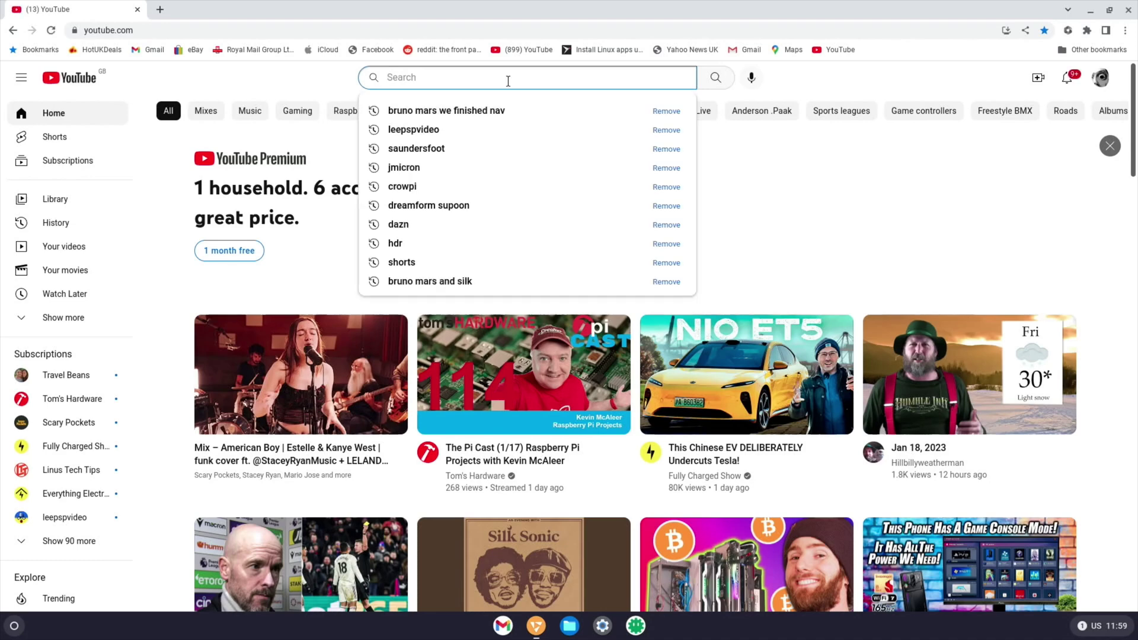
# Step: Search YouTube for 'leepspvideo hdr' and scroll through the results
pyautogui.write('leepspv')
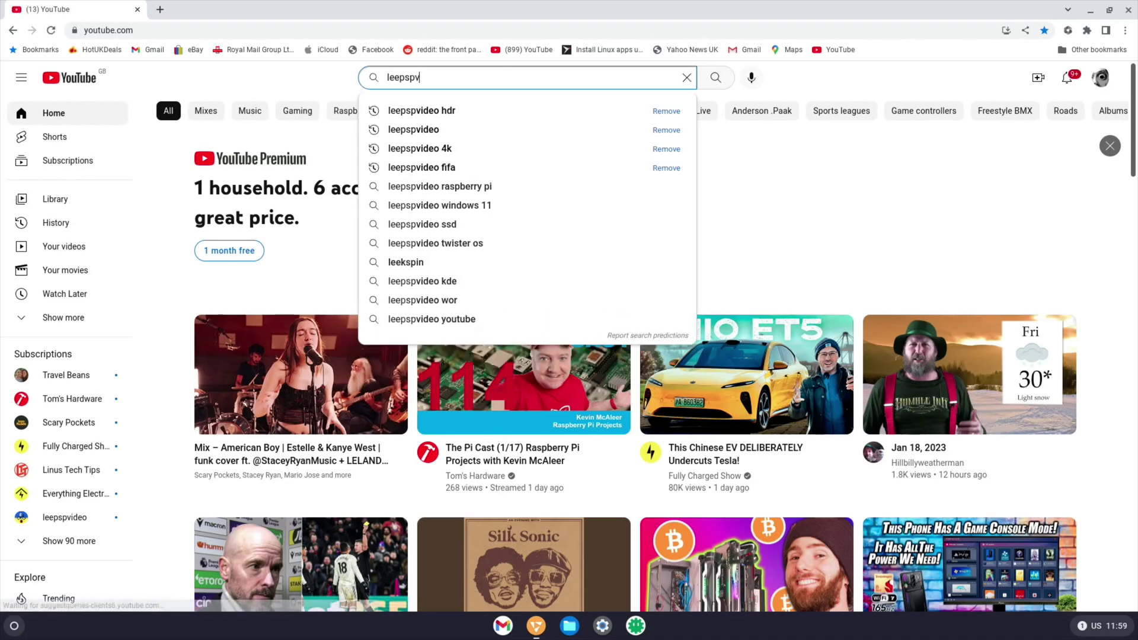
pyautogui.write('ideo hd')
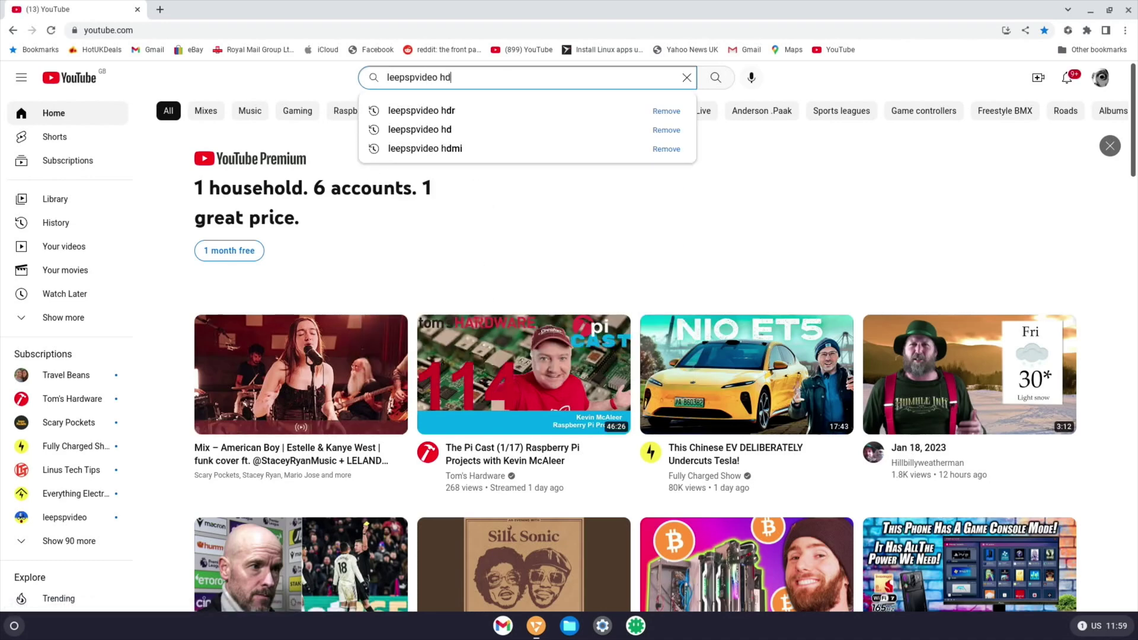
pyautogui.write('r')
pyautogui.press('Return')
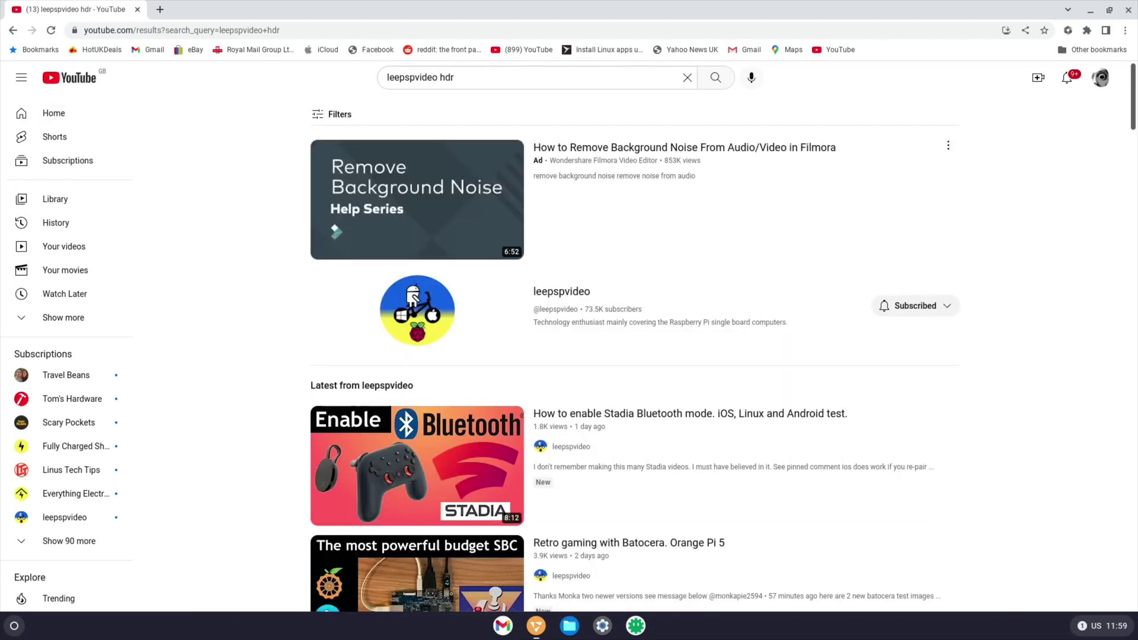
pyautogui.scroll(-9, 449, 300)
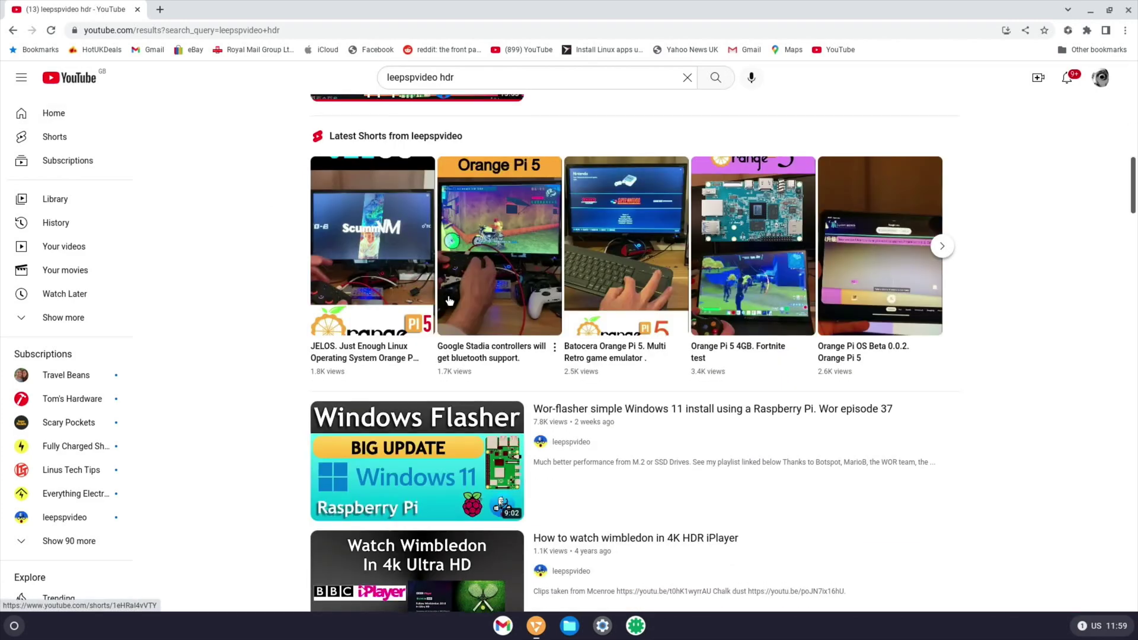
pyautogui.scroll(3, 448, 298)
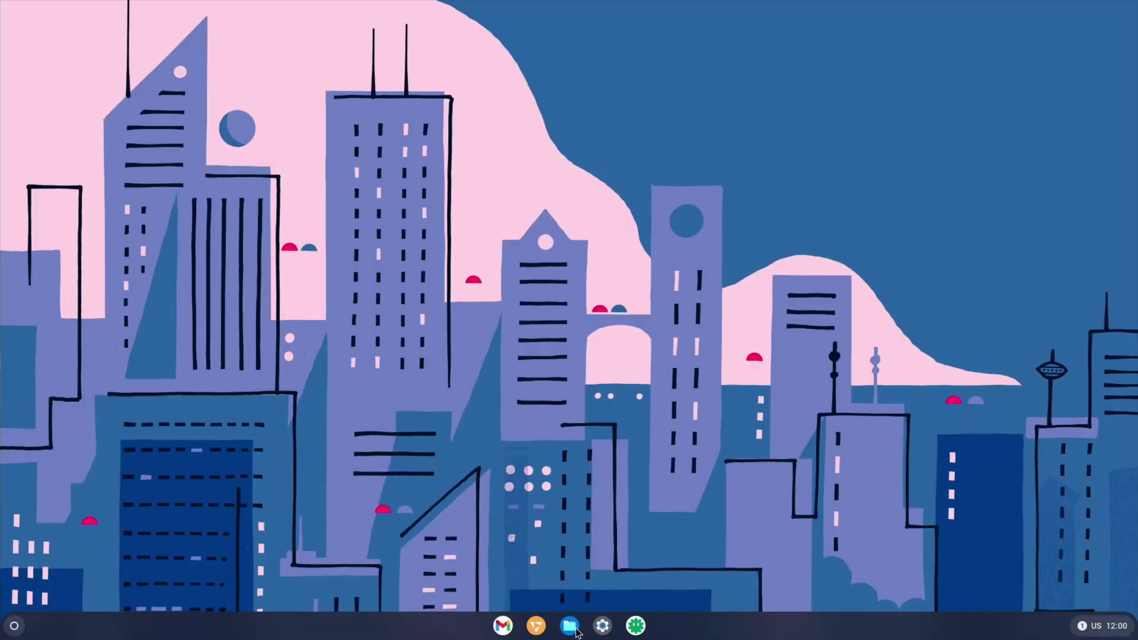
# Step: View Cog's system details (Chrome OS, aarch64, ~120 °F), close it, and open the launcher
pyautogui.click(14, 627)
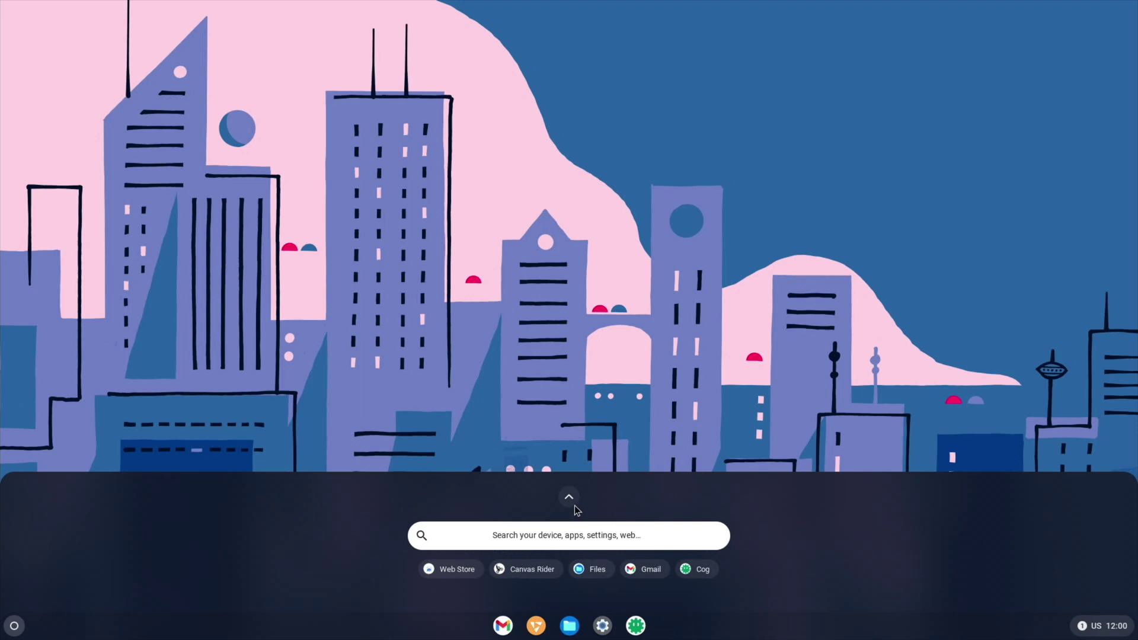
pyautogui.click(699, 570)
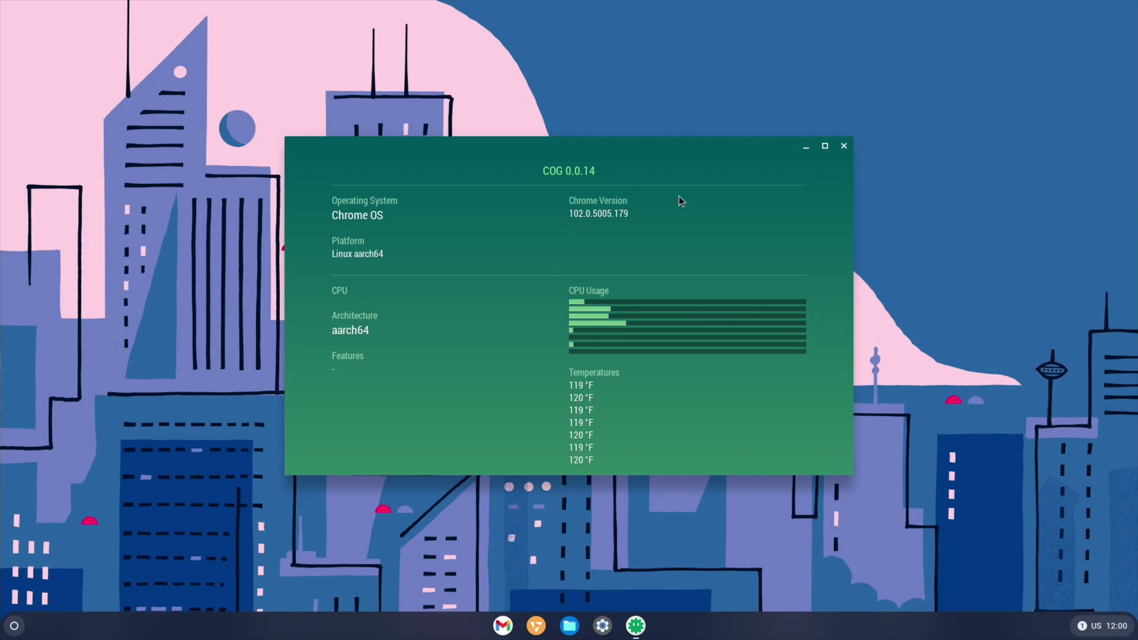
pyautogui.click(844, 146)
pyautogui.press('super')
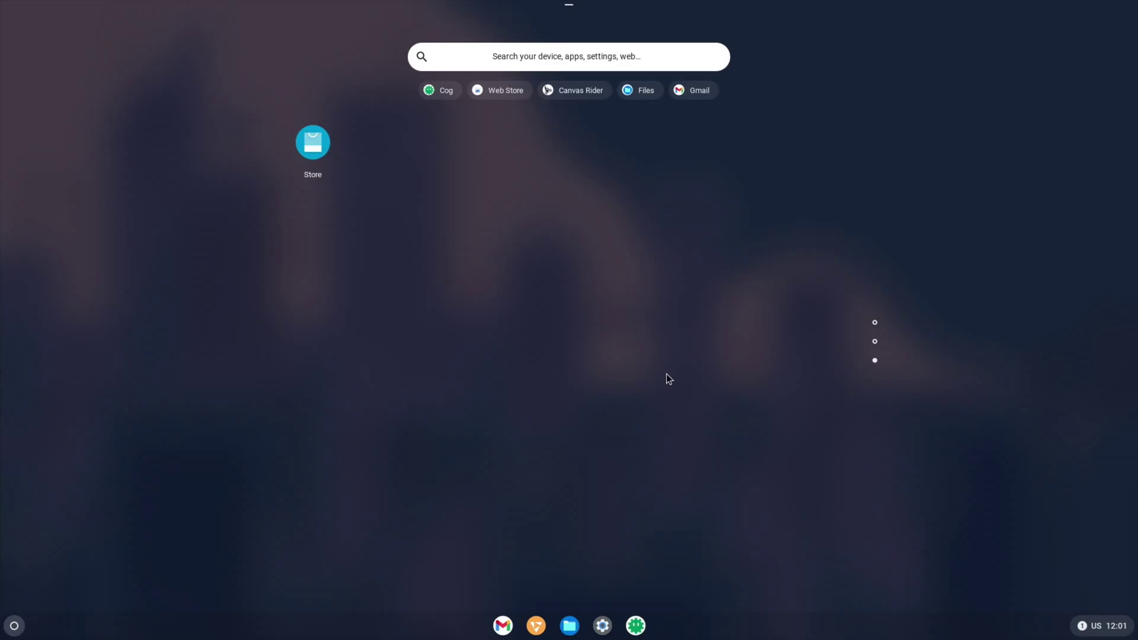
# Step: Leave the launcher and open quick settings, showing Ethernet connected
pyautogui.scroll(2, 669, 379)
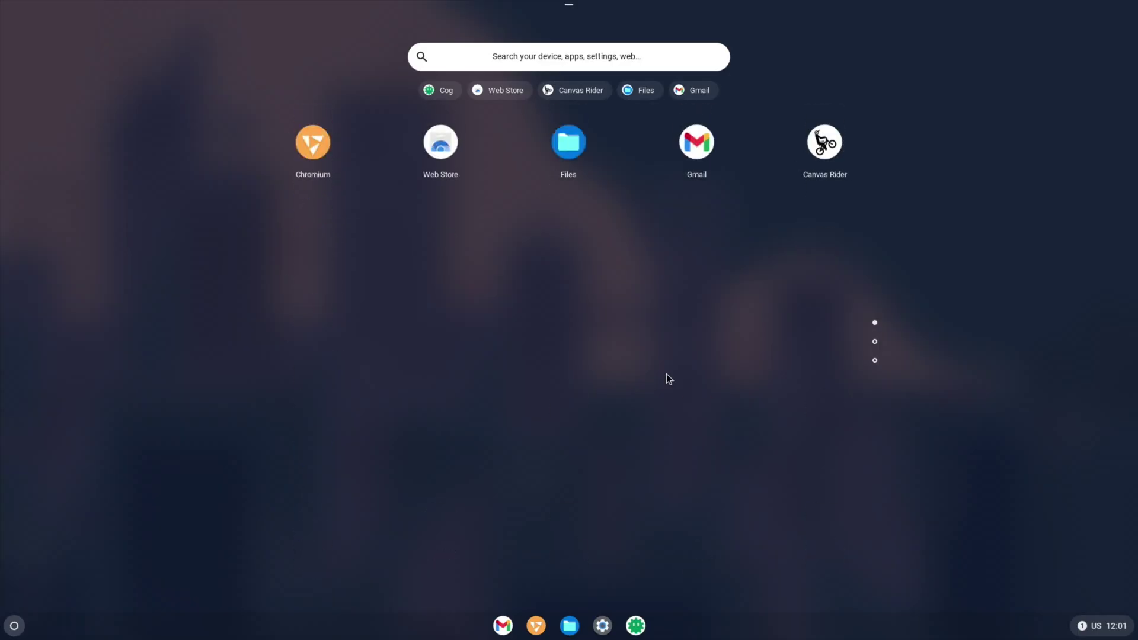
pyautogui.click(1096, 627)
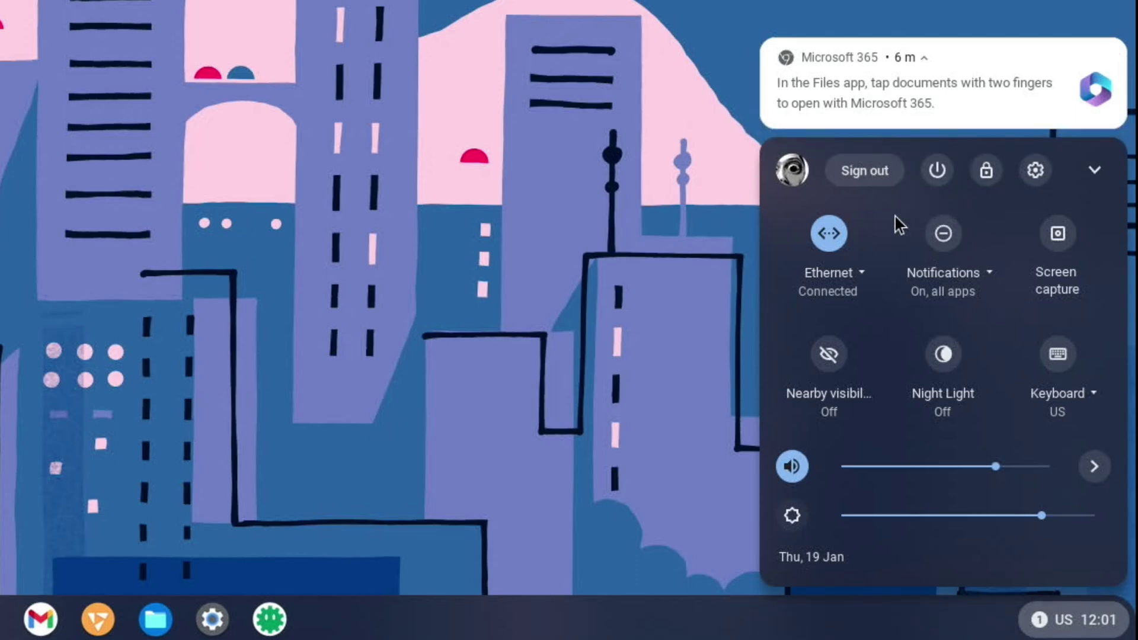
# Step: Install the Linux development environment from Settings with a customised 39 GB disk
pyautogui.click(1031, 167)
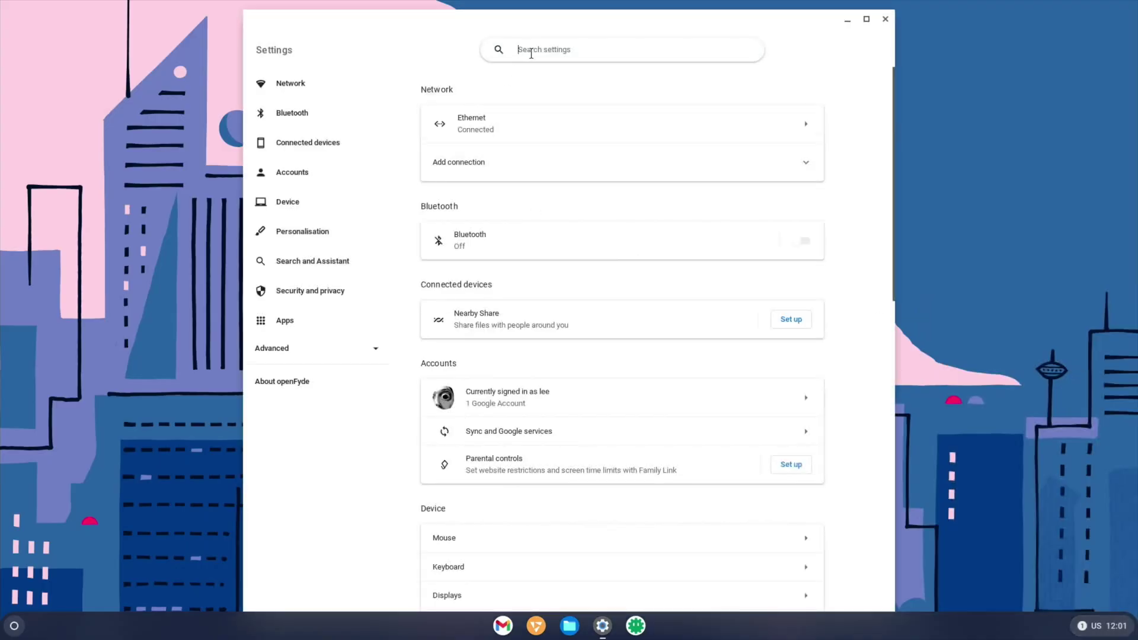
pyautogui.write('inux')
pyautogui.click(544, 107)
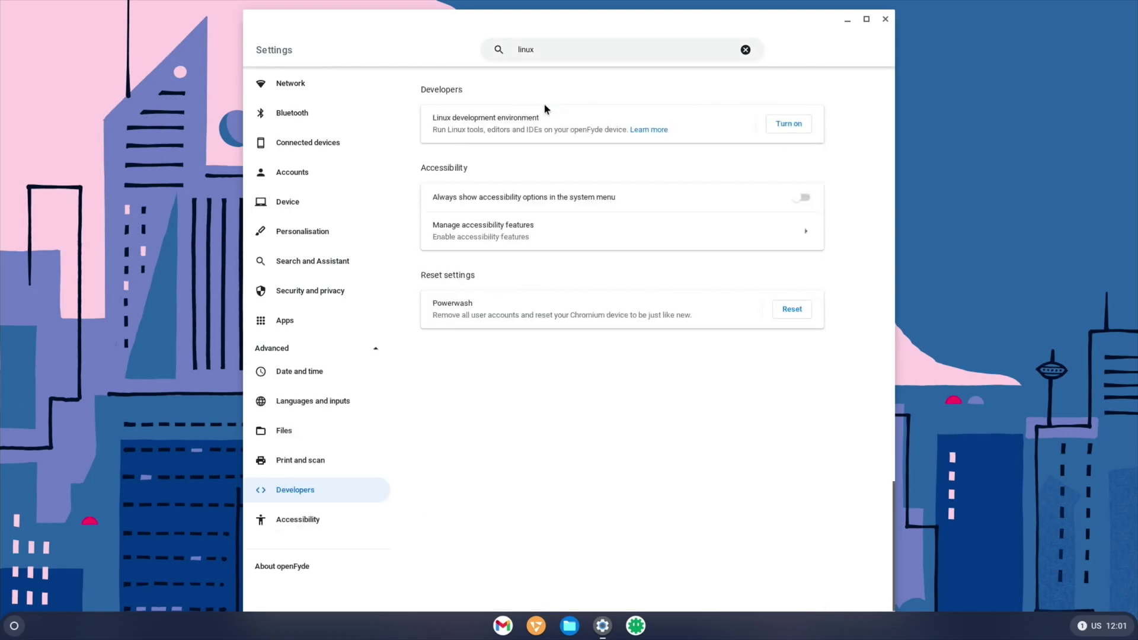
pyautogui.click(777, 123)
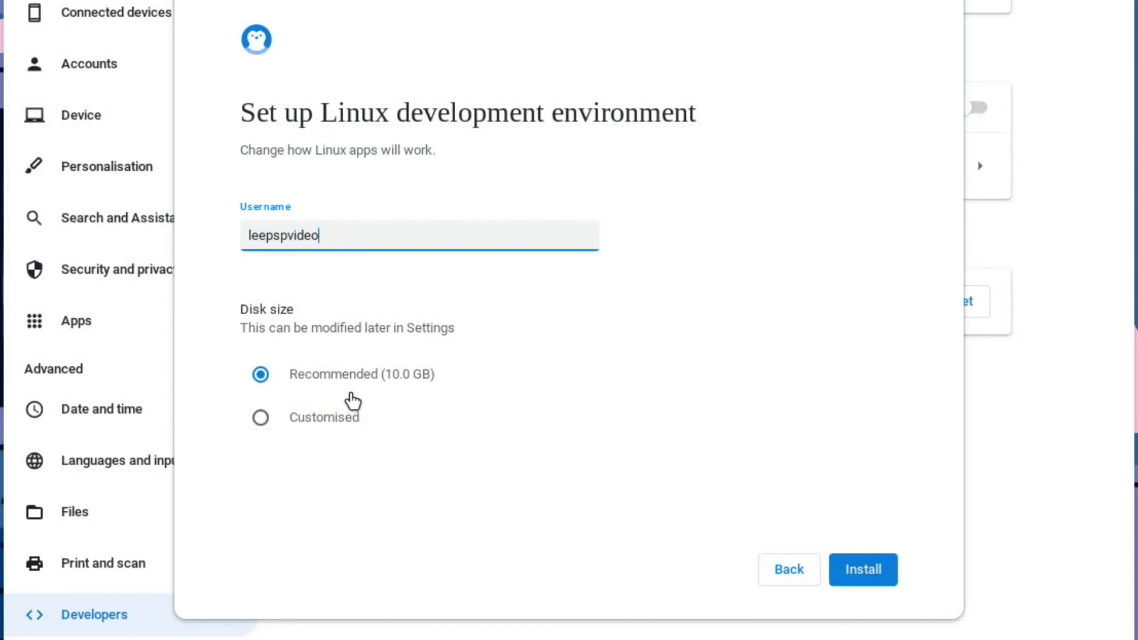
pyautogui.click(262, 422)
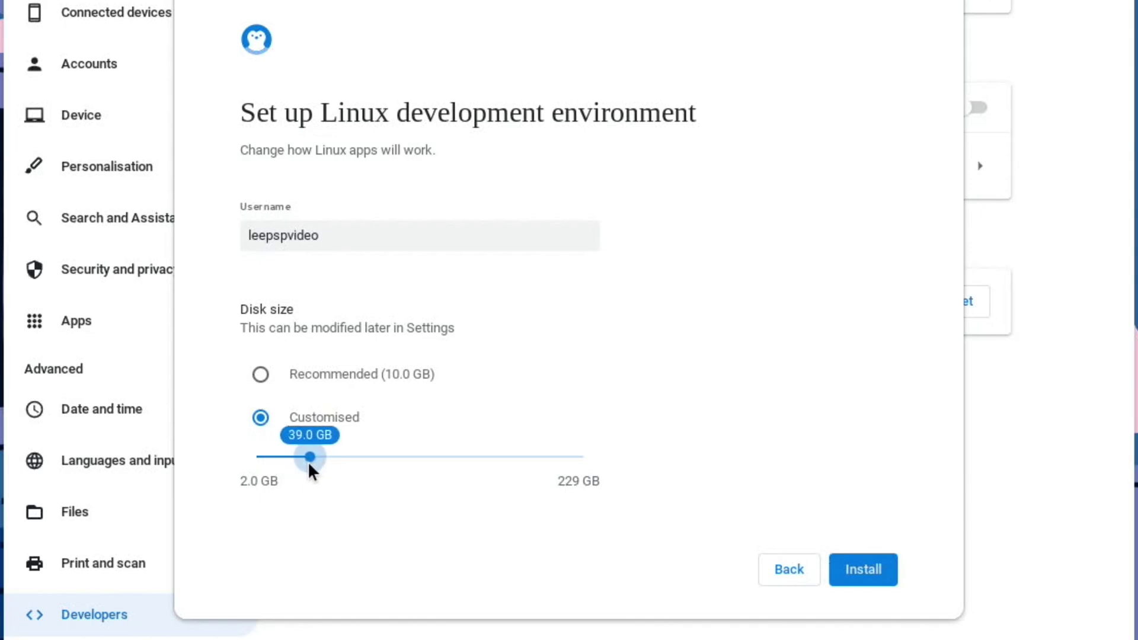
pyautogui.click(861, 570)
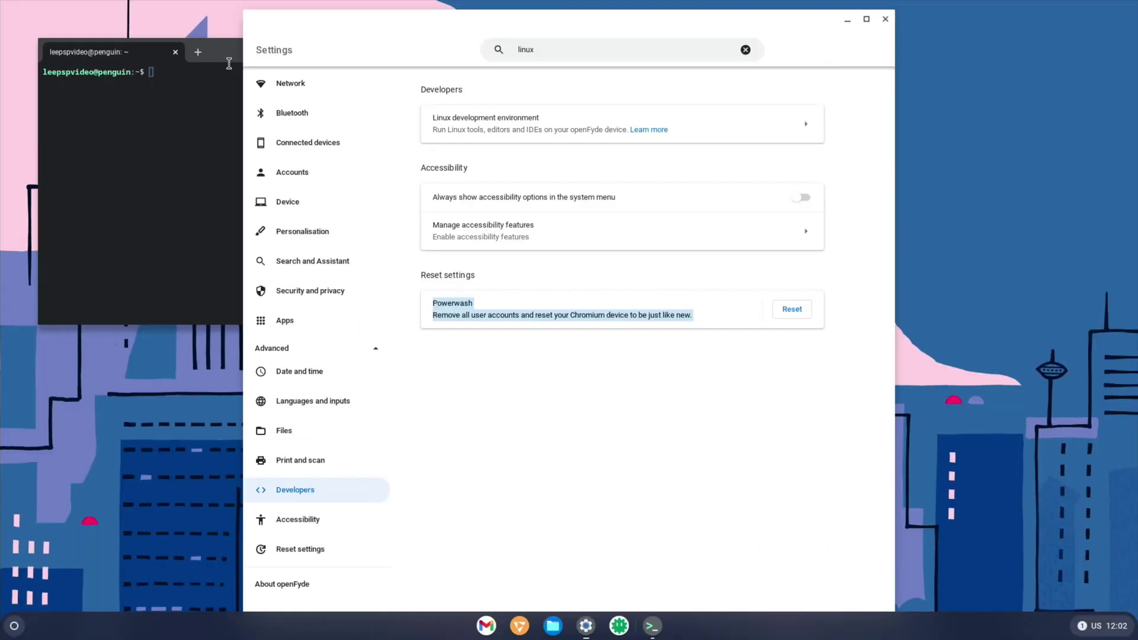
pyautogui.moveTo(214, 54); pyautogui.dragTo(391, 171)
# Step: Run sudo apt update, then sudo apt install xmoto and confirm with y
pyautogui.write('sudo apt update')
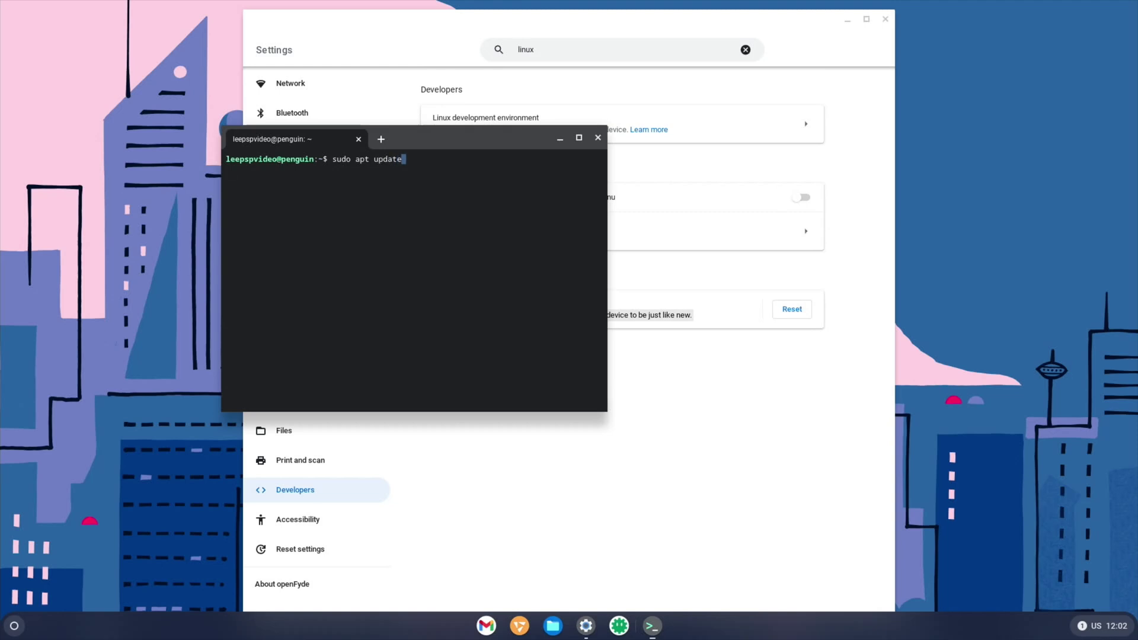
pyautogui.press('Return')
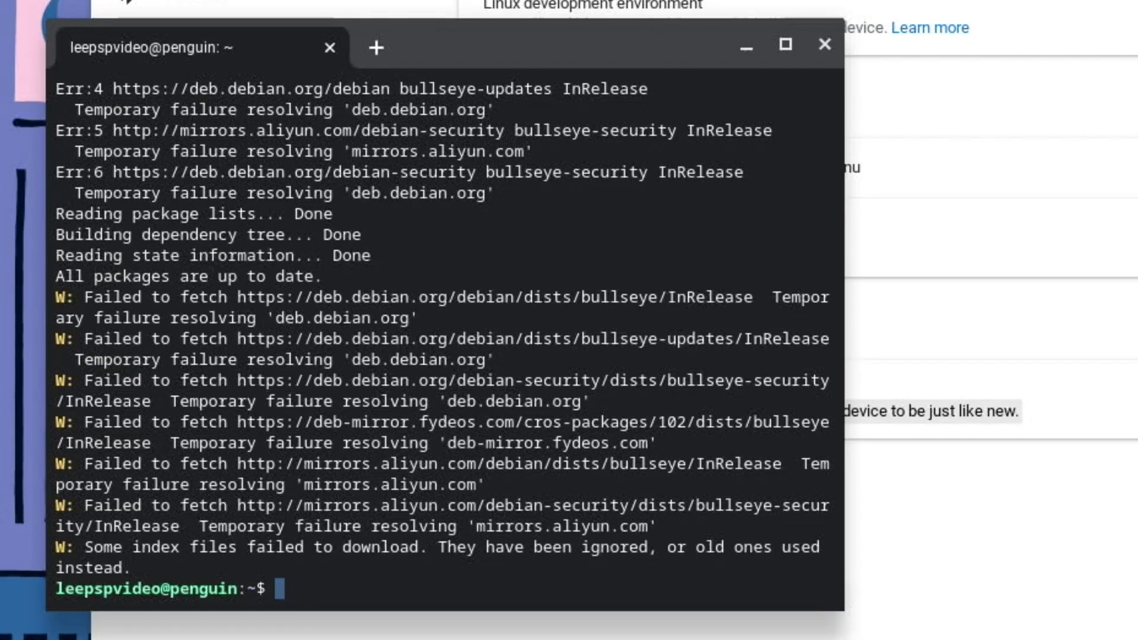
pyautogui.write('sudo ap')
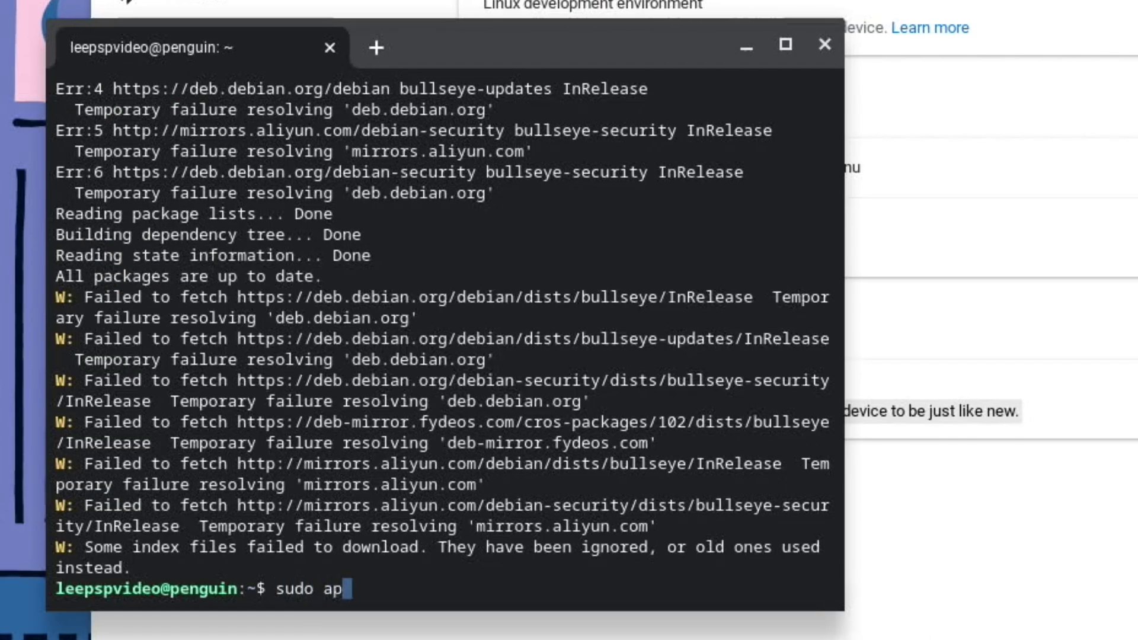
pyautogui.write('t insta')
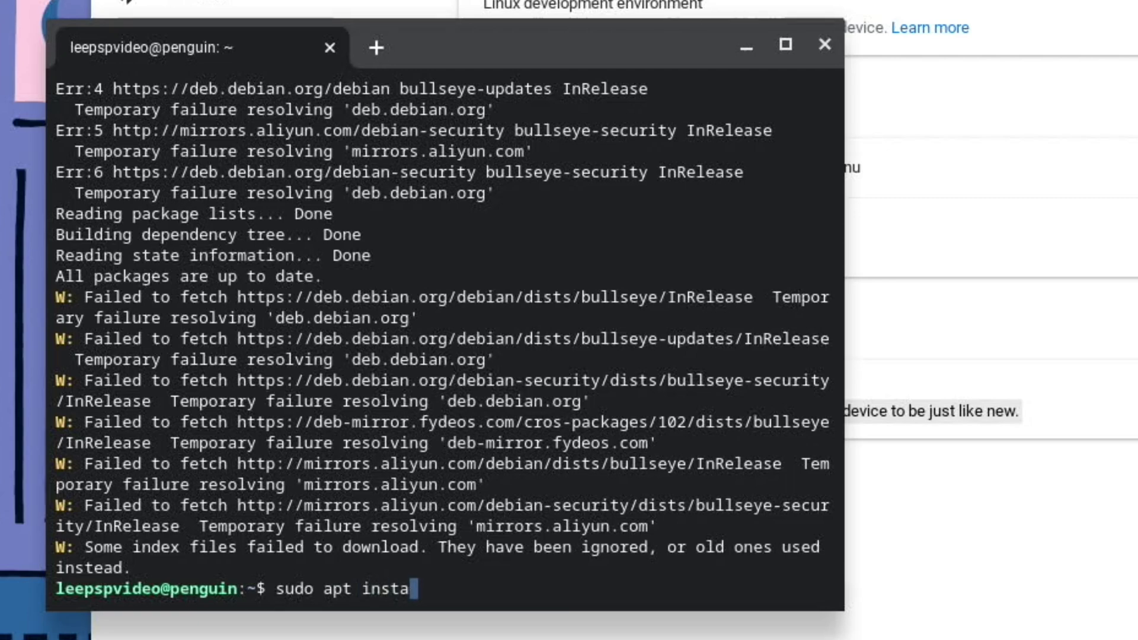
pyautogui.write('ll xmoto')
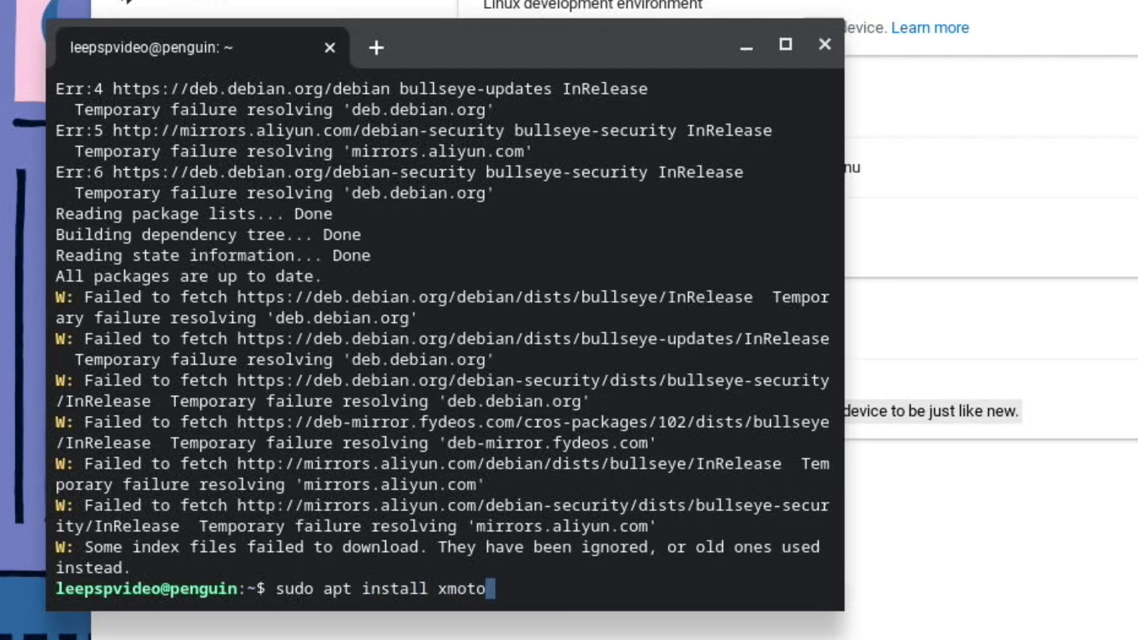
pyautogui.press('Return')
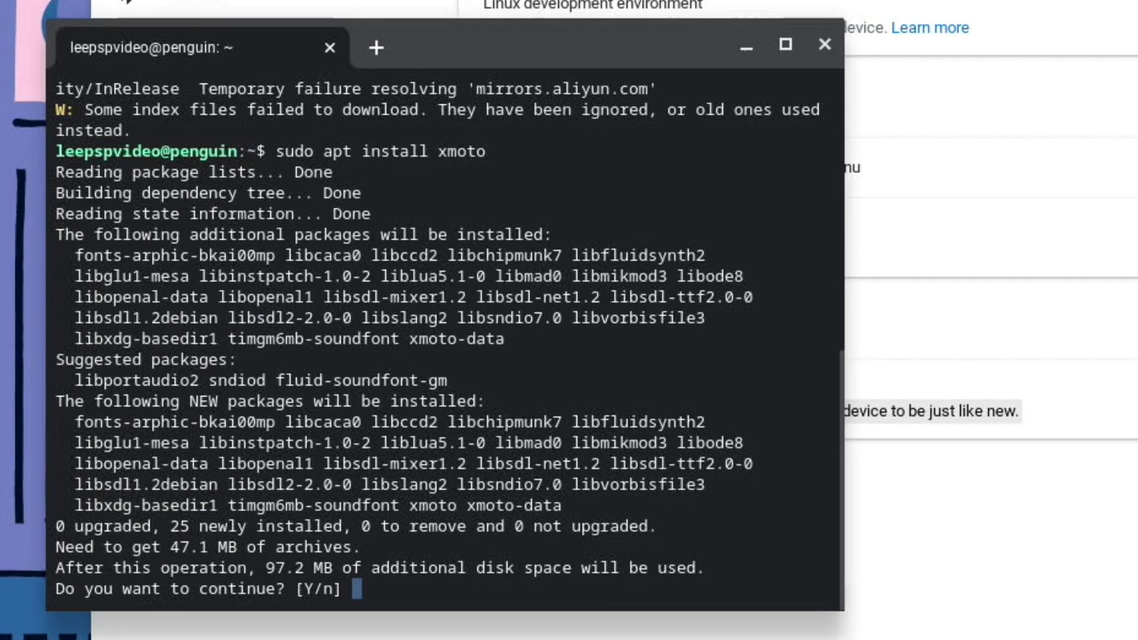
pyautogui.write('y')
pyautogui.press('Return')
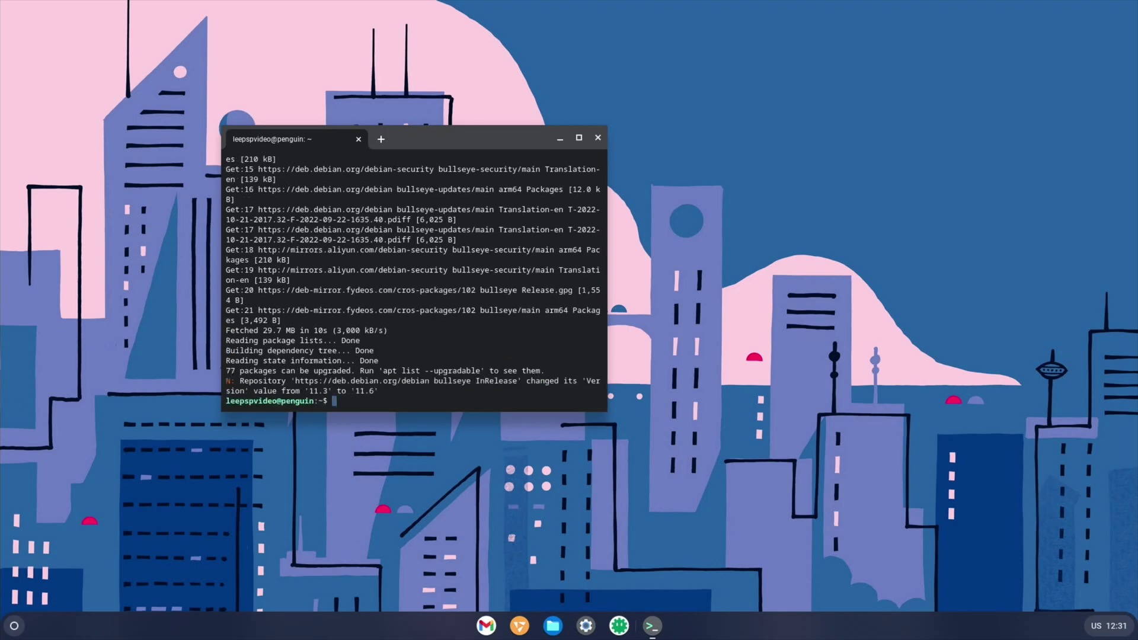
# Step: Upgrade the 77 system packages with sudo apt upgrade, confirming with y
pyautogui.press('Up')
pyautogui.press('BackSpace')
pyautogui.press('BackSpace')
pyautogui.write('grade')
pyautogui.press('Return')
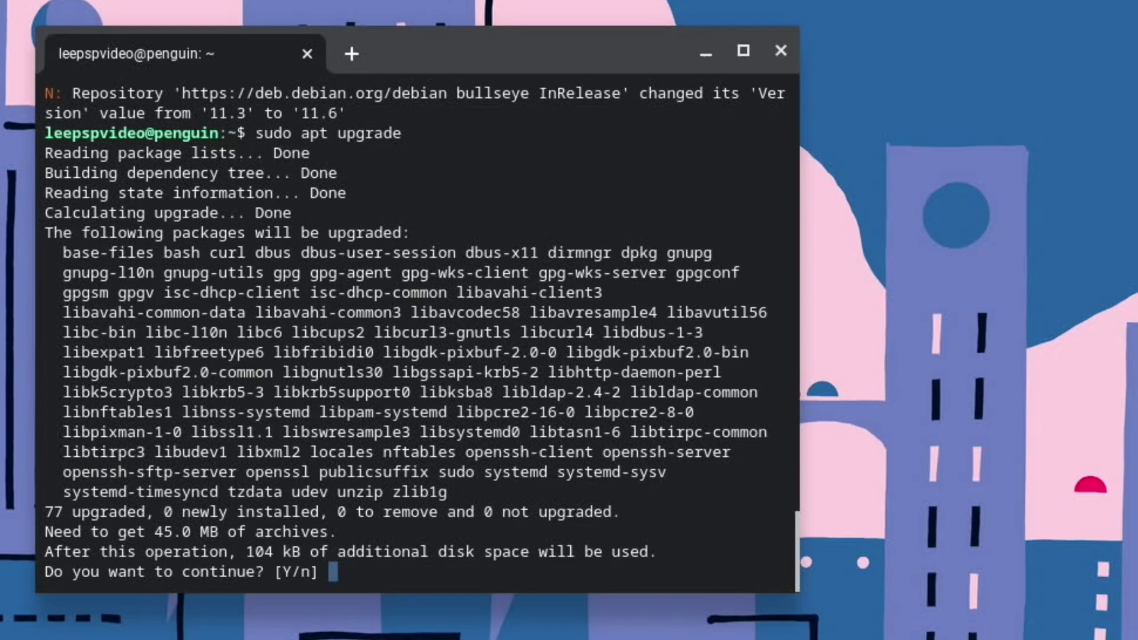
pyautogui.write('y')
pyautogui.press('Return')
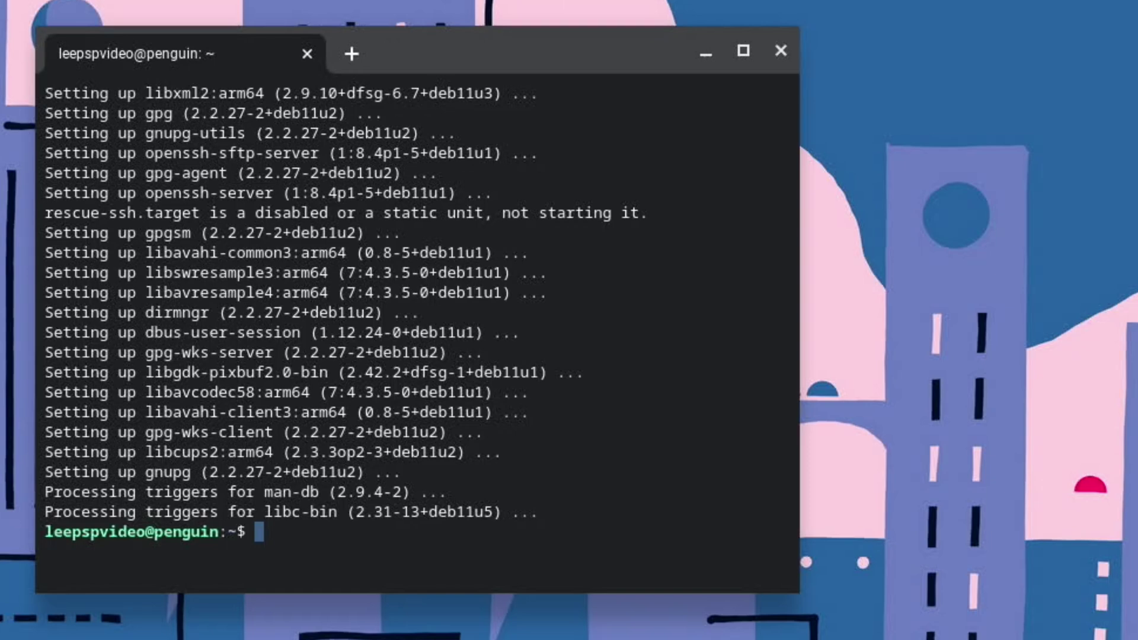
# Step: Install xmoto and its 25 new packages with sudo apt install xmoto, confirming with y
pyautogui.write('sudo apt in')
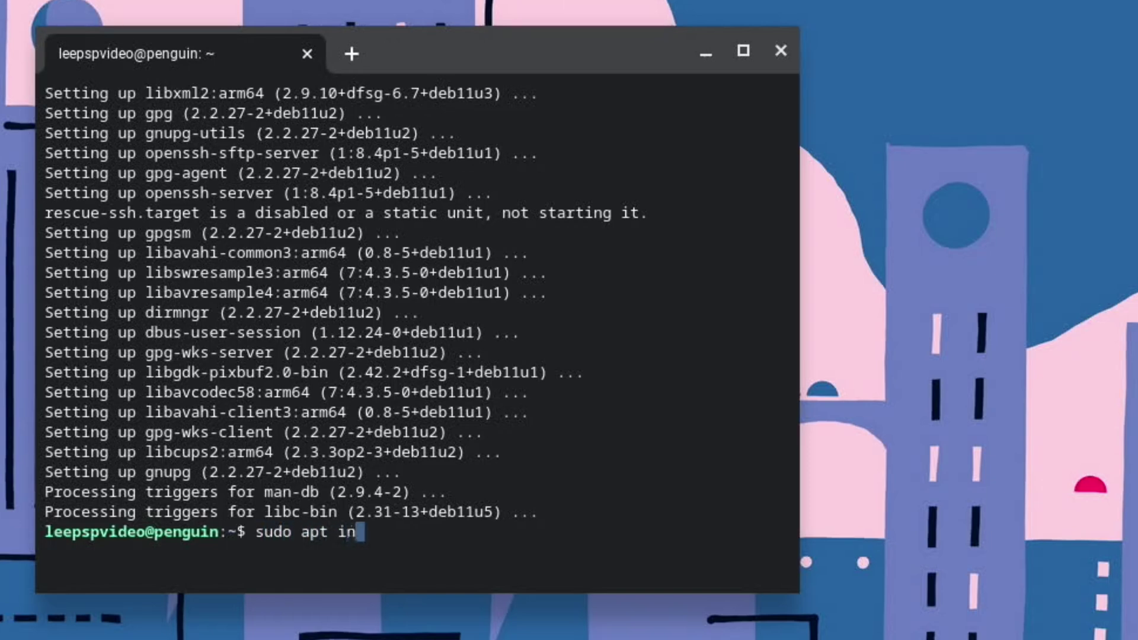
pyautogui.write('stall xm')
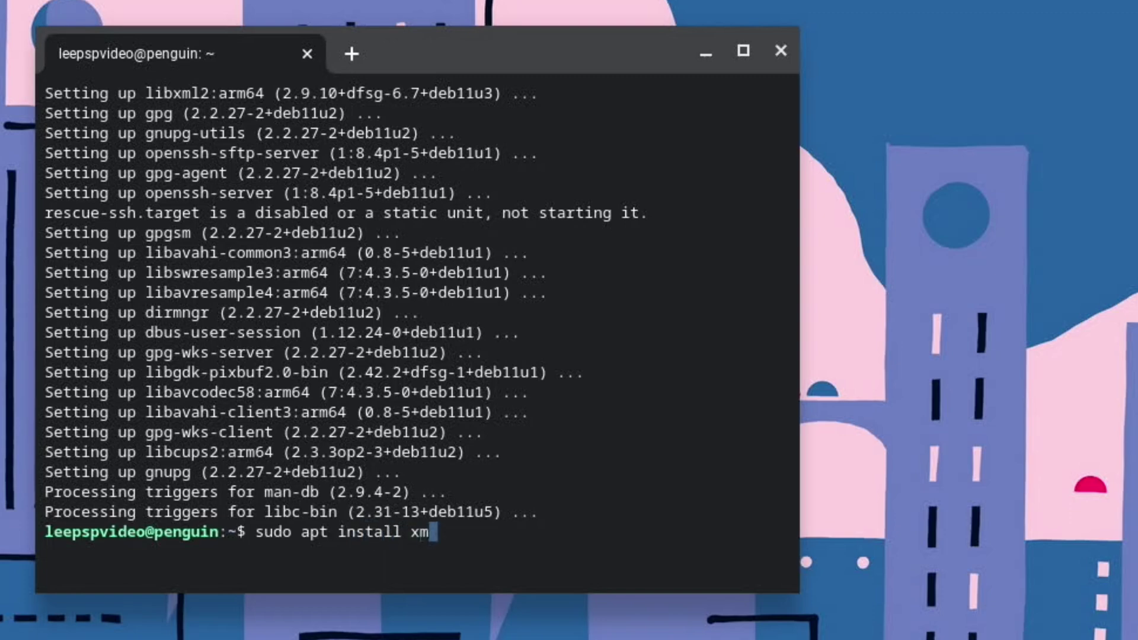
pyautogui.write('oto')
pyautogui.press('Return')
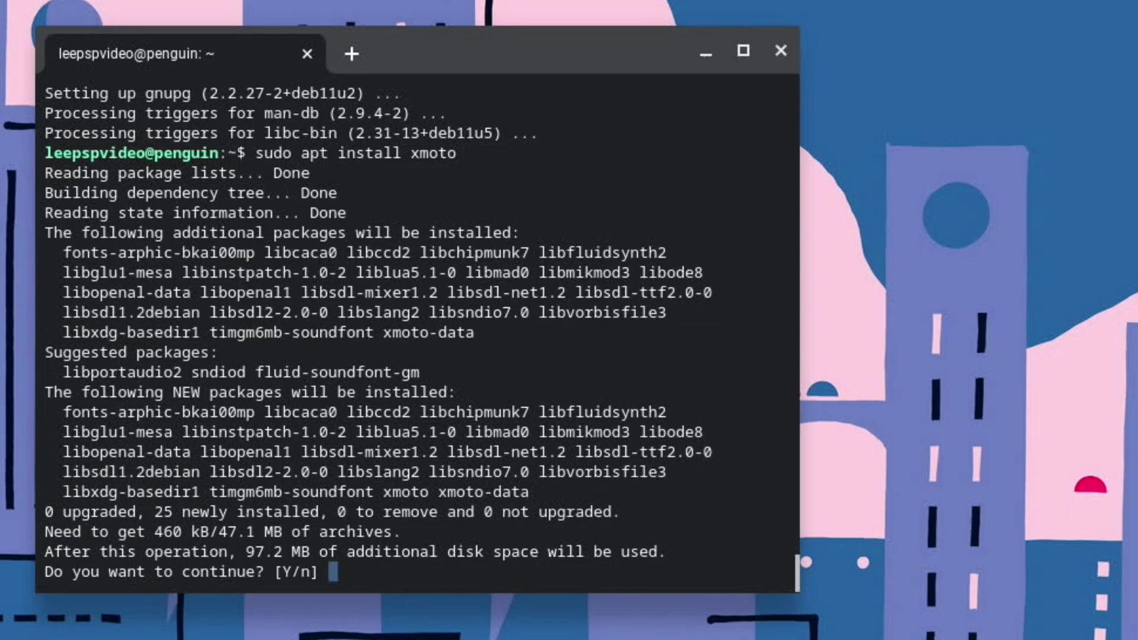
pyautogui.write('y')
pyautogui.press('Return')
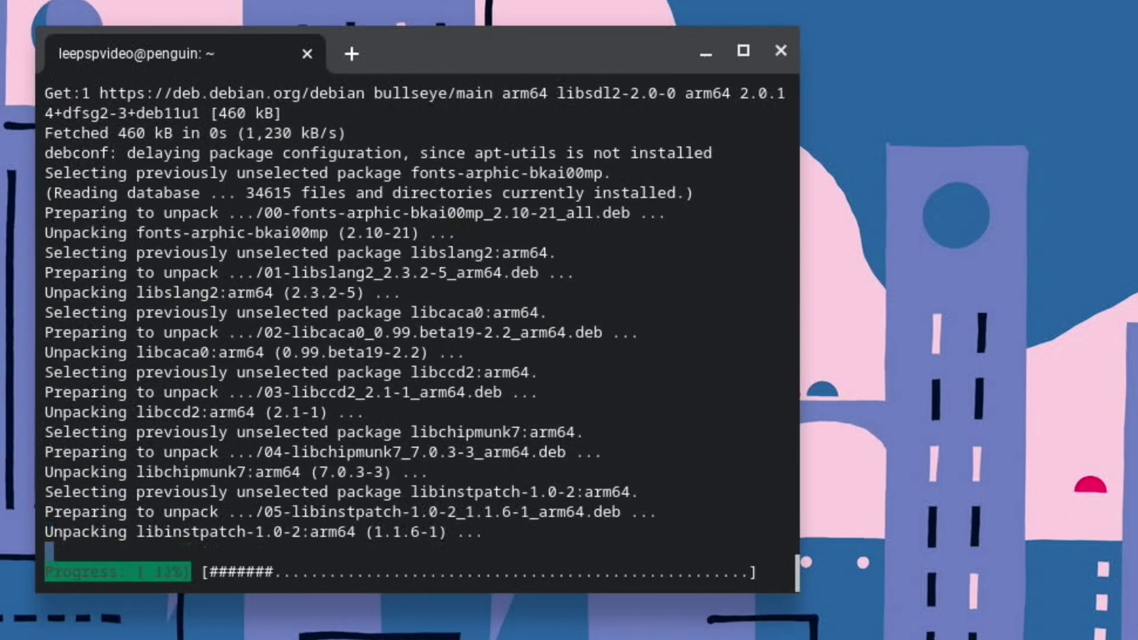
# Step: Launch xmoto and start aeRo - Level 1 from the Control Cup level pack
pyautogui.write('xmoto')
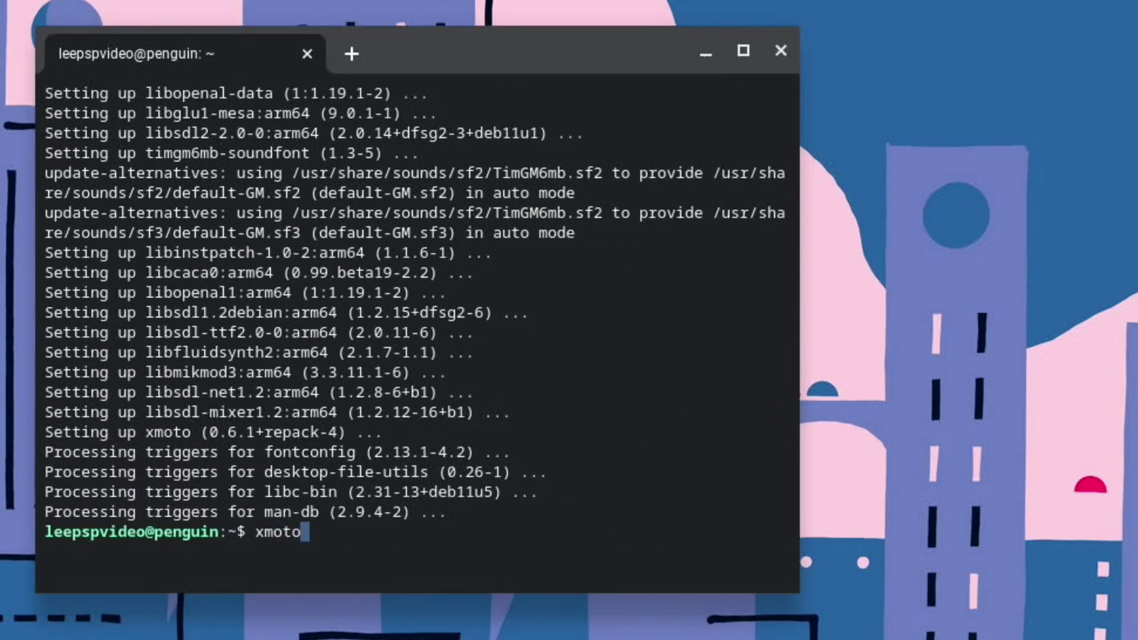
pyautogui.press('Return')
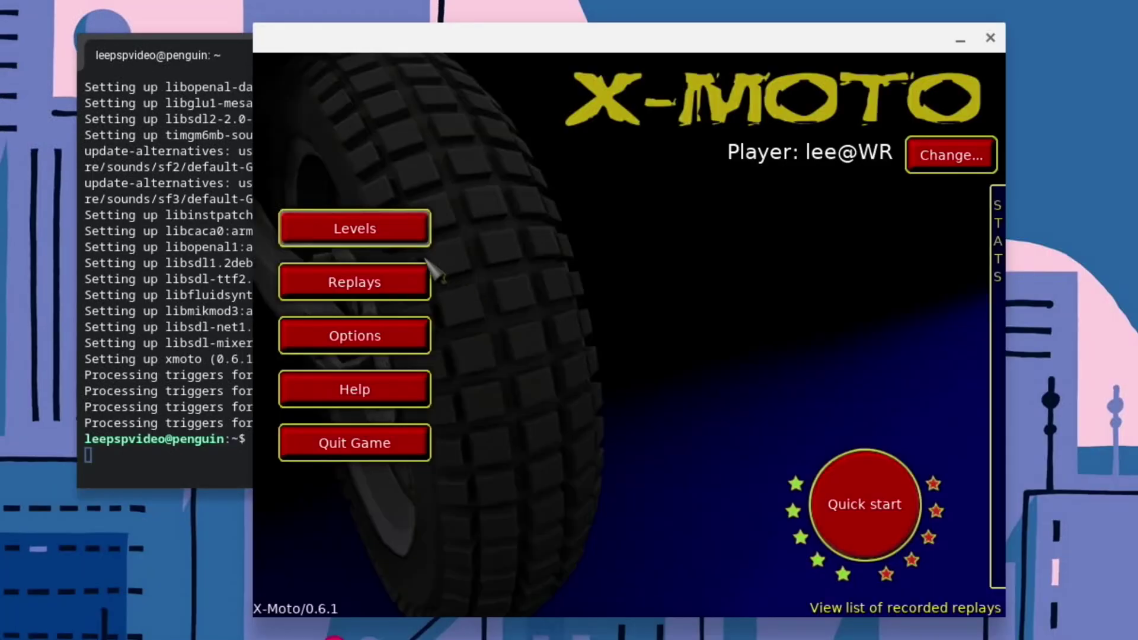
pyautogui.click(355, 228)
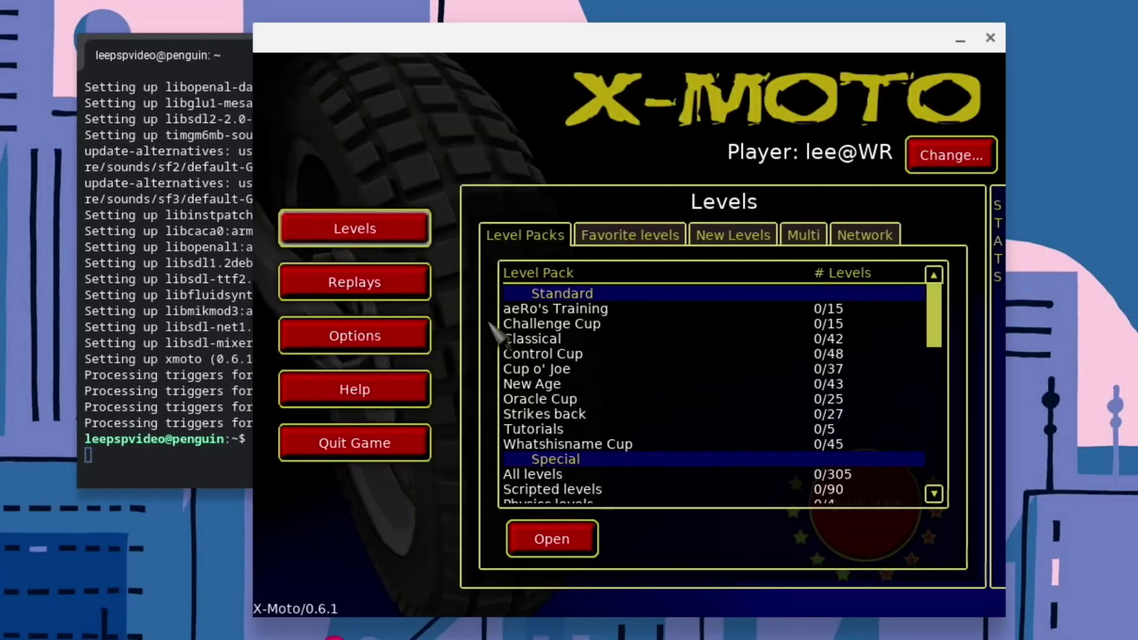
pyautogui.click(514, 355)
pyautogui.click(514, 356)
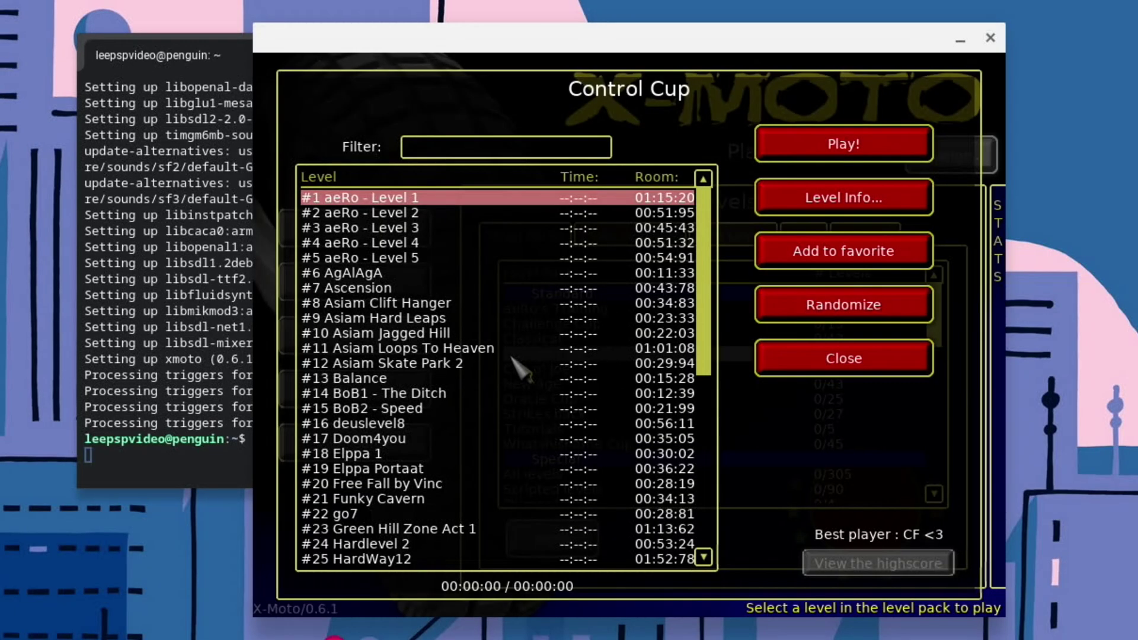
pyautogui.click(827, 146)
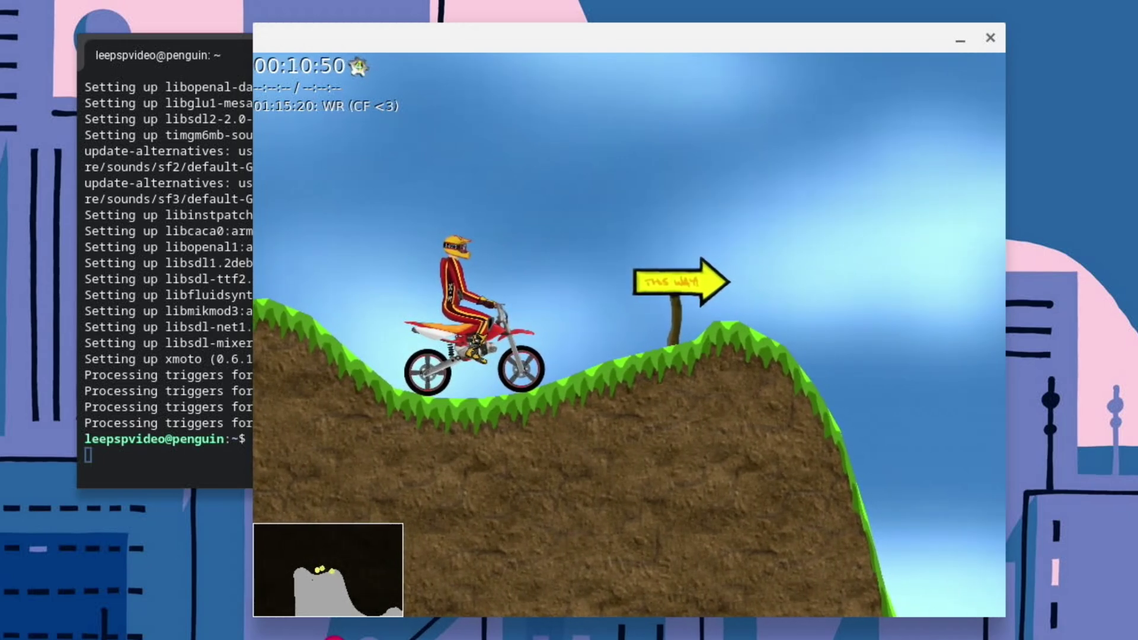
# Step: Ride Level 1 with the arrow keys, restarting once, until crashing and opening the game menu
pyautogui.press('Up')
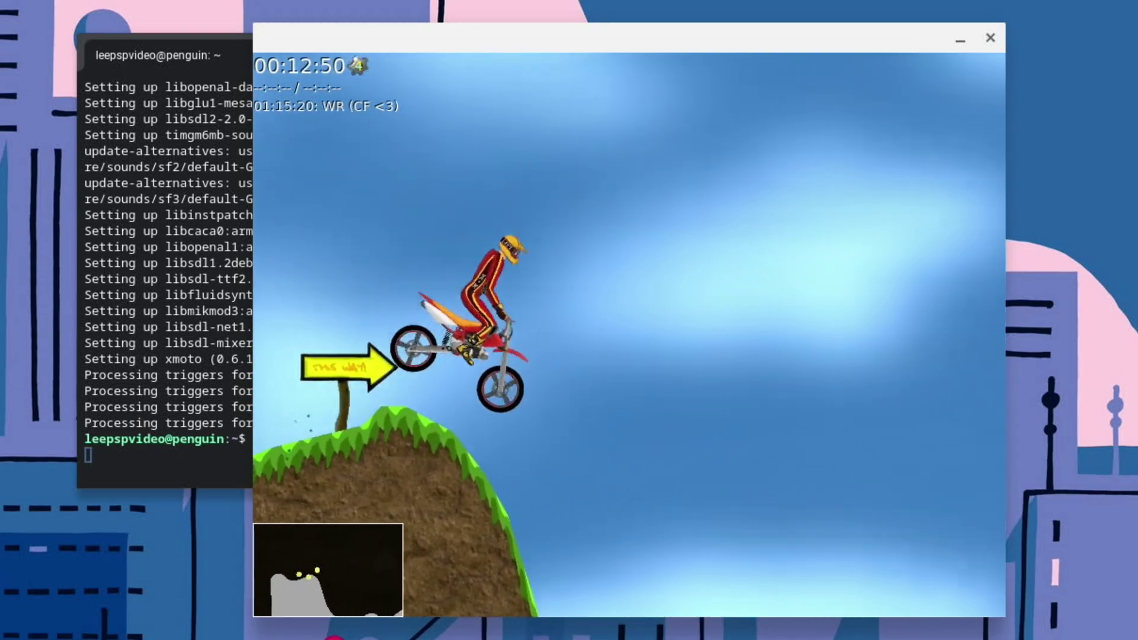
pyautogui.press('Left')
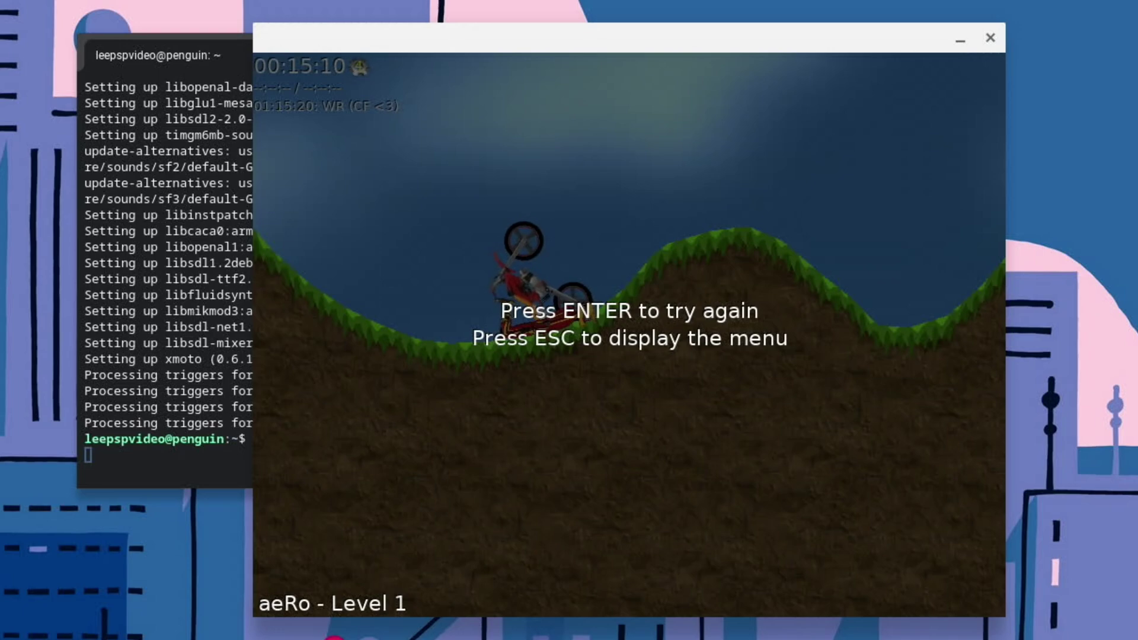
pyautogui.press('Return')
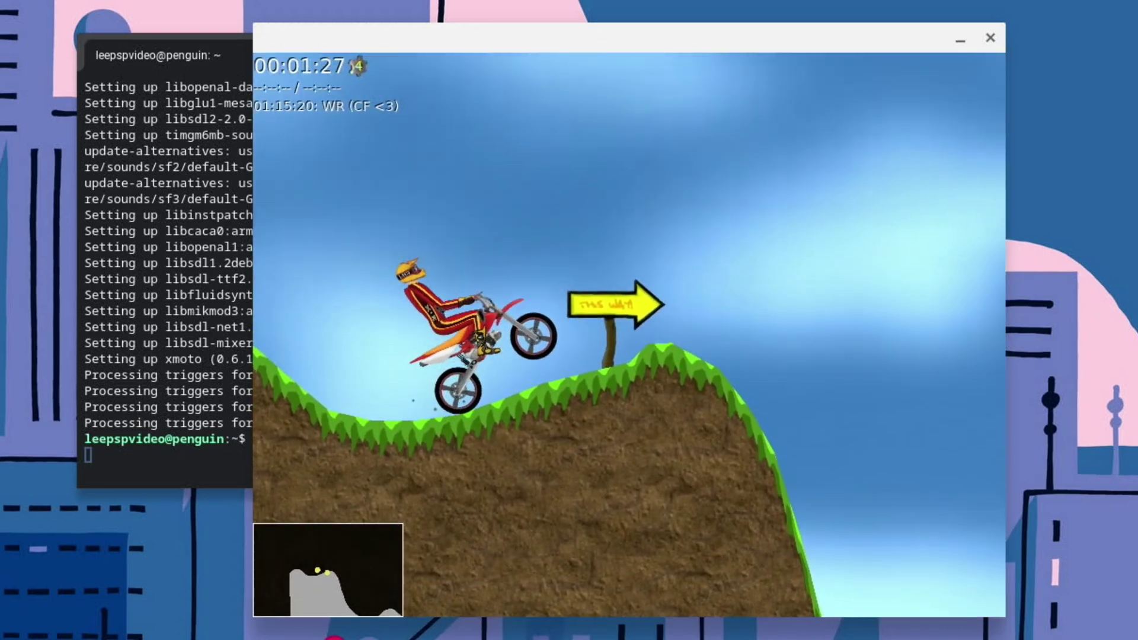
pyautogui.press('Up')
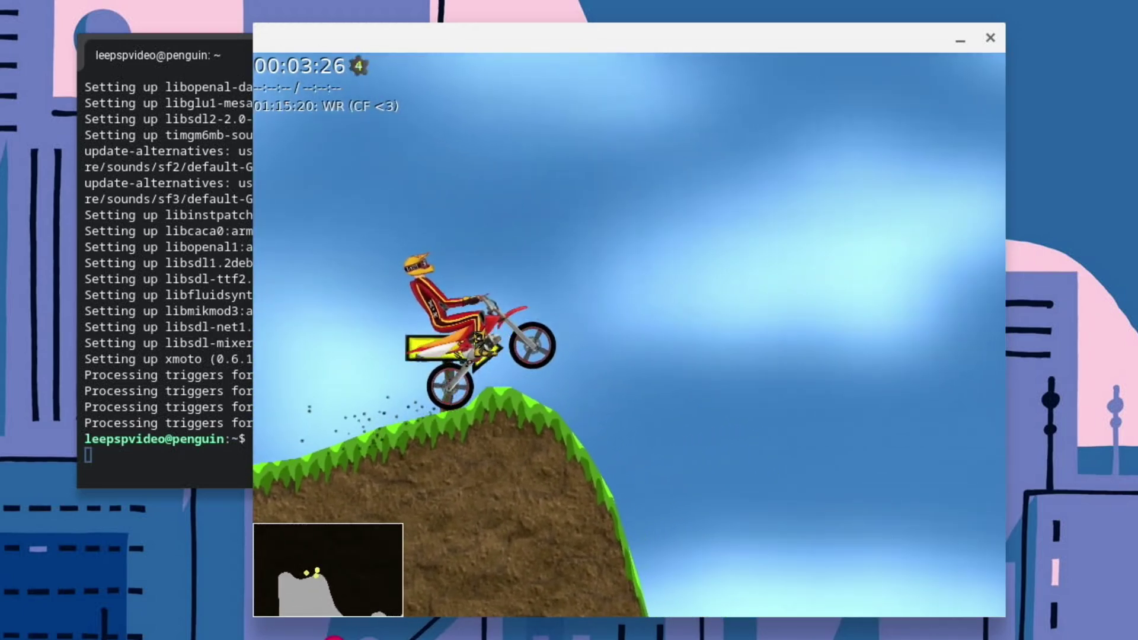
pyautogui.press('Left')
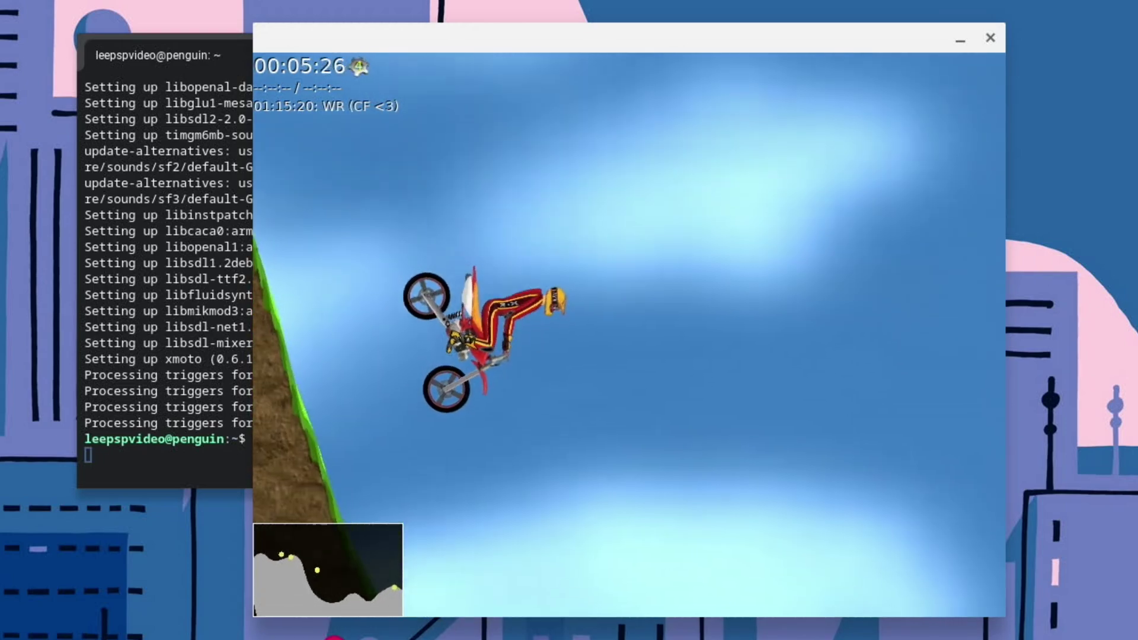
pyautogui.press('Left')
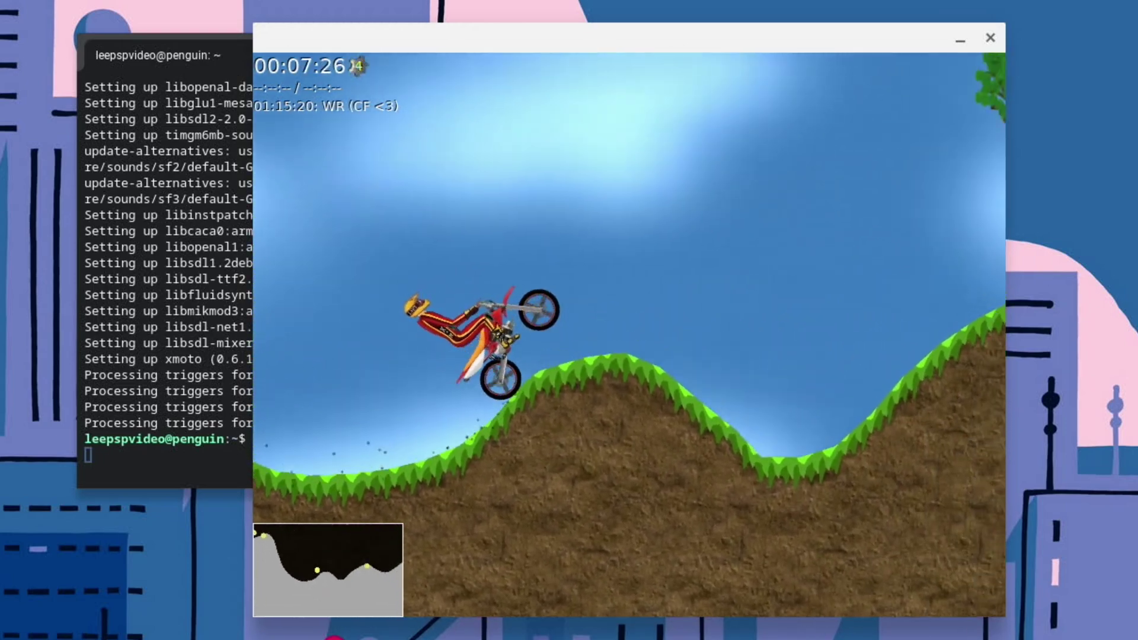
pyautogui.press('Up')
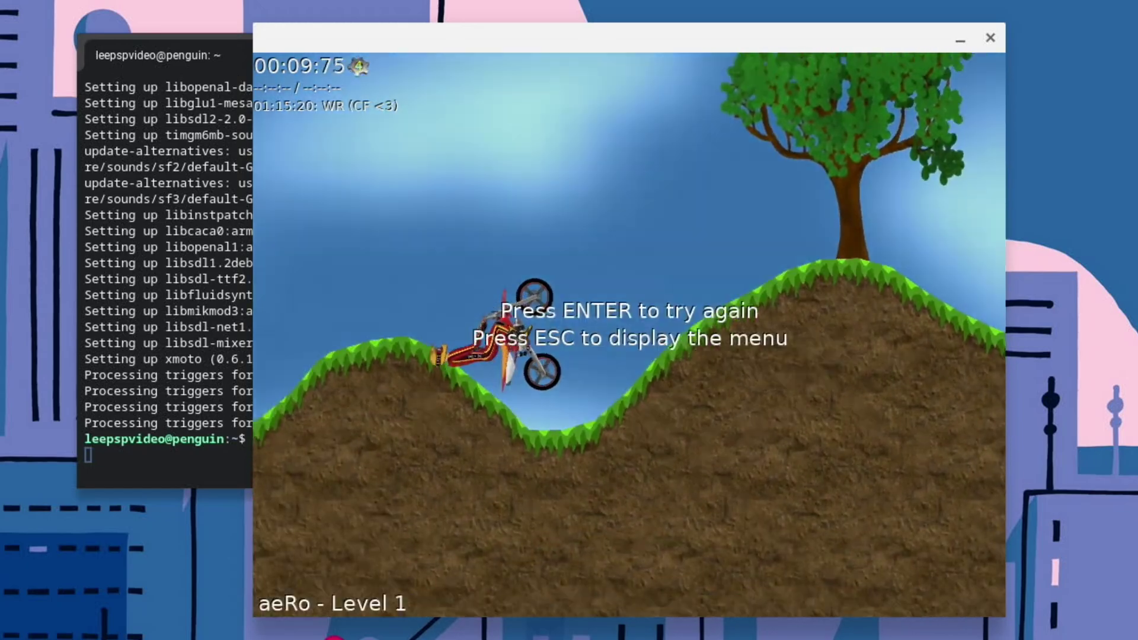
pyautogui.press('Escape')
# Step: Quit X-Moto and close the Terminal window, choosing Leave
pyautogui.click(988, 39)
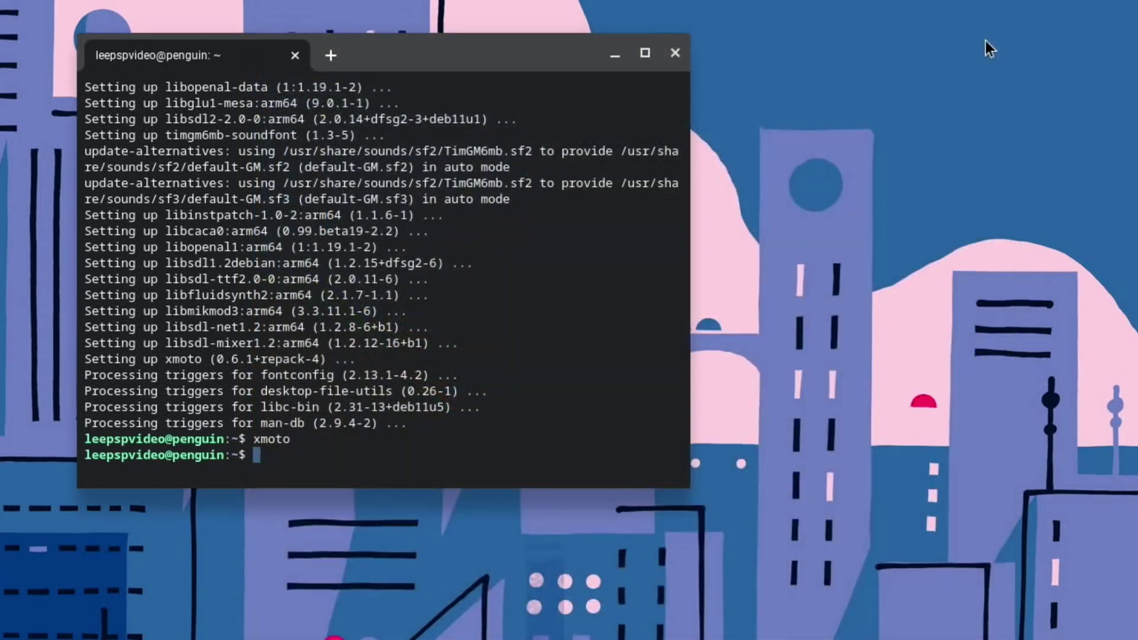
pyautogui.click(675, 52)
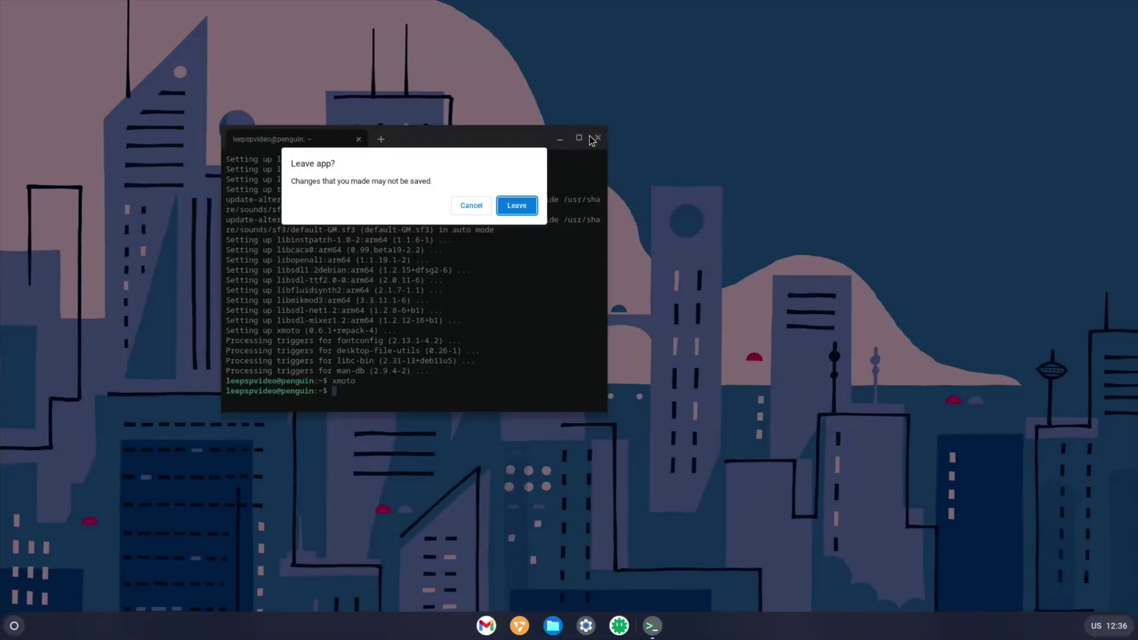
pyautogui.click(512, 205)
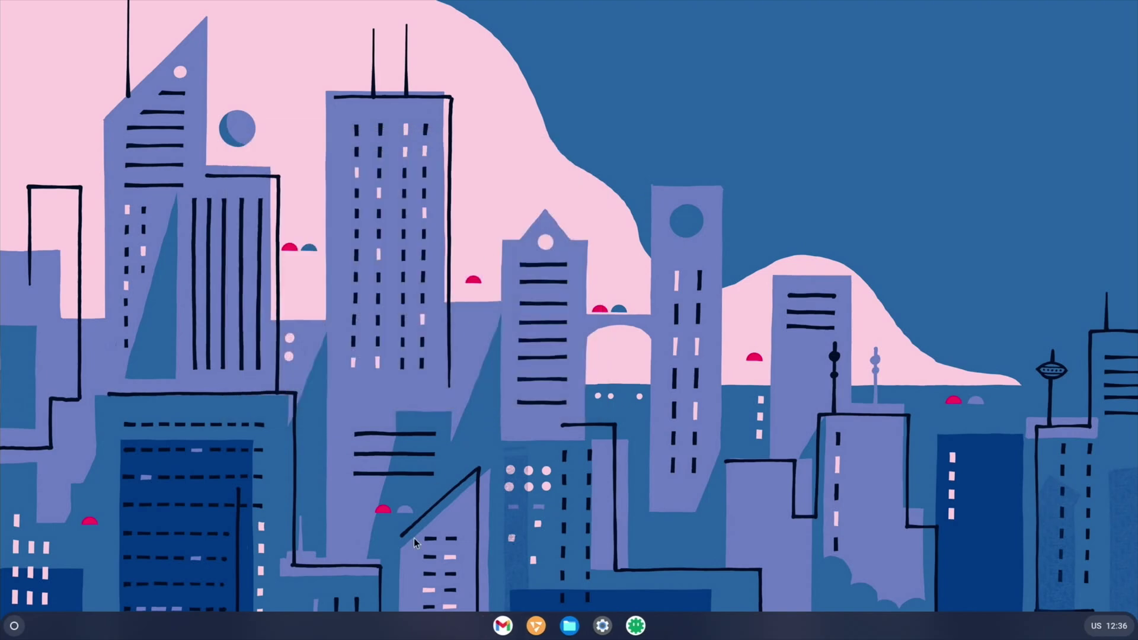
# Step: Browse the Linux apps folder in the full app launcher, then close it
pyautogui.click(16, 626)
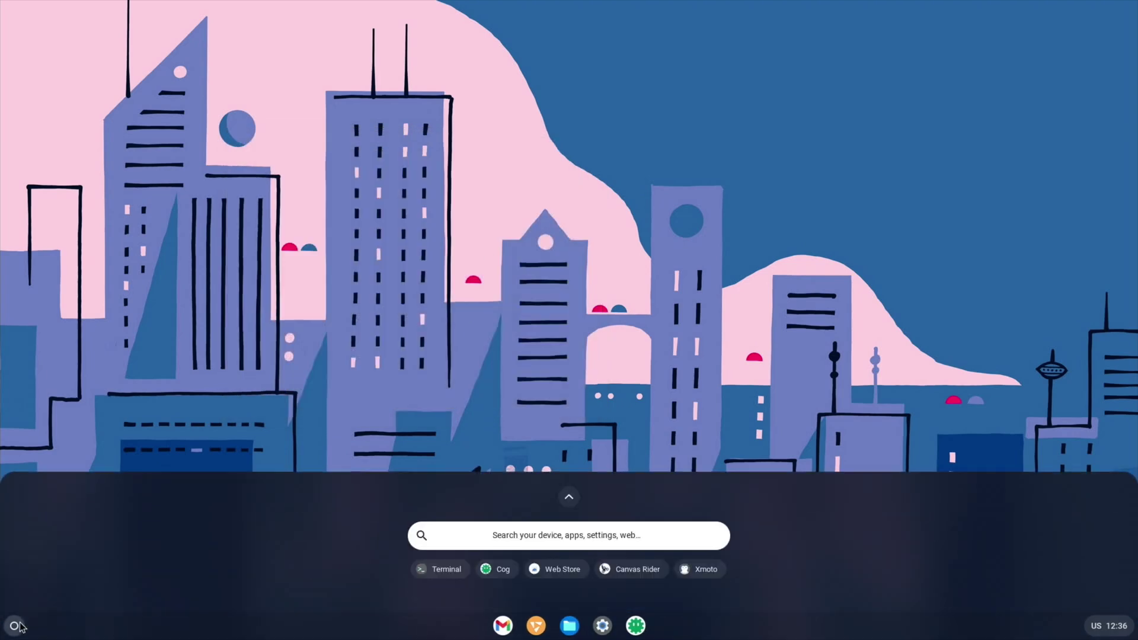
pyautogui.click(566, 499)
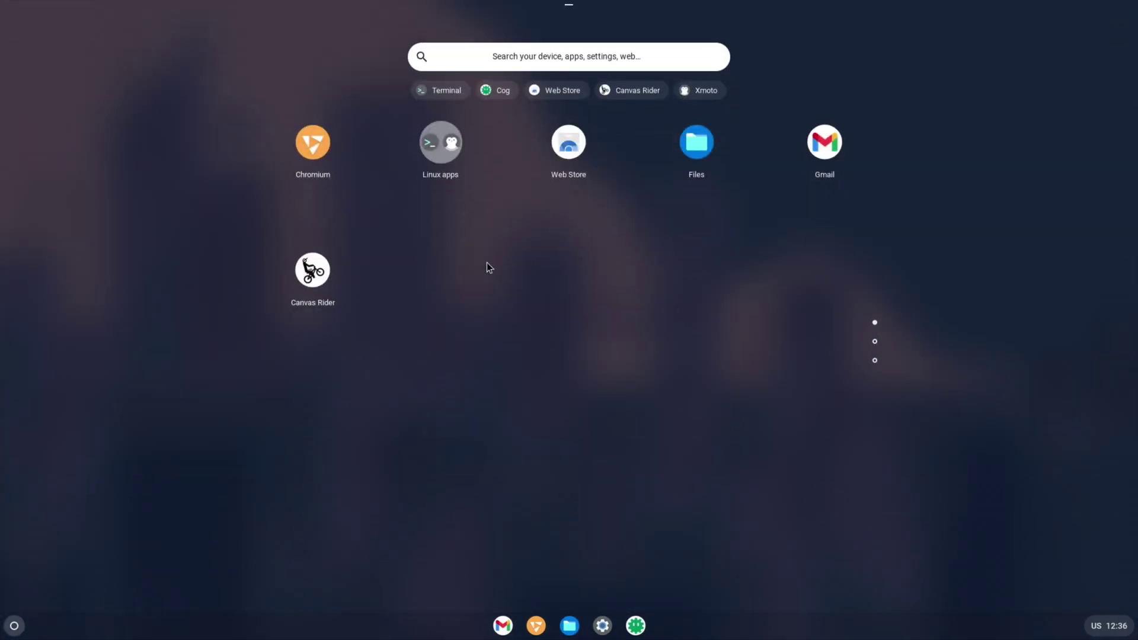
pyautogui.click(443, 158)
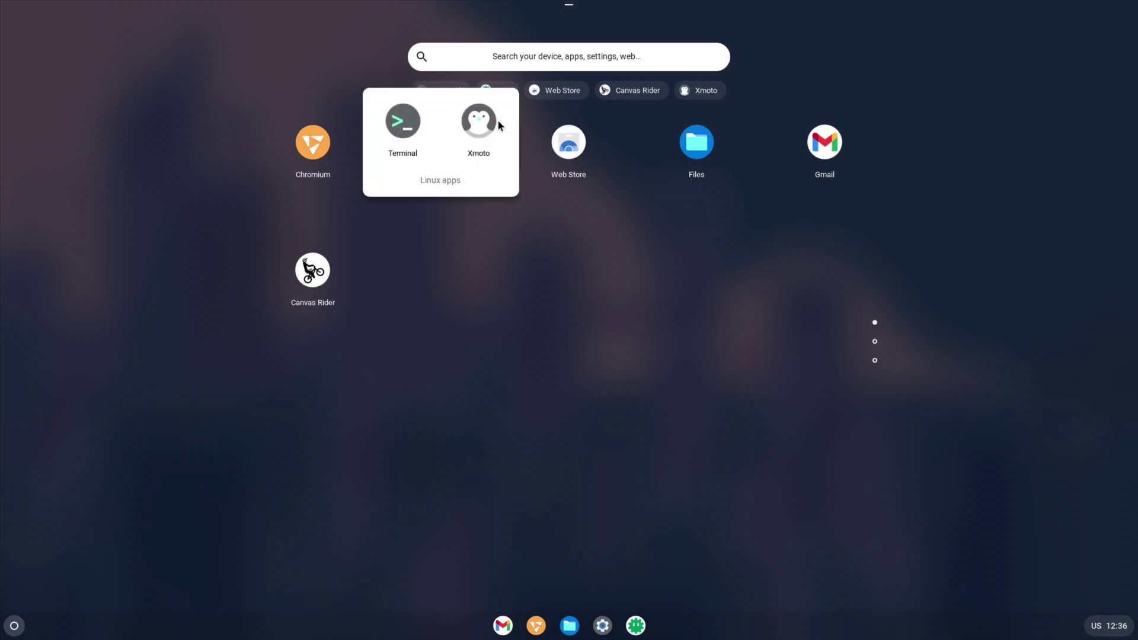
pyautogui.click(622, 367)
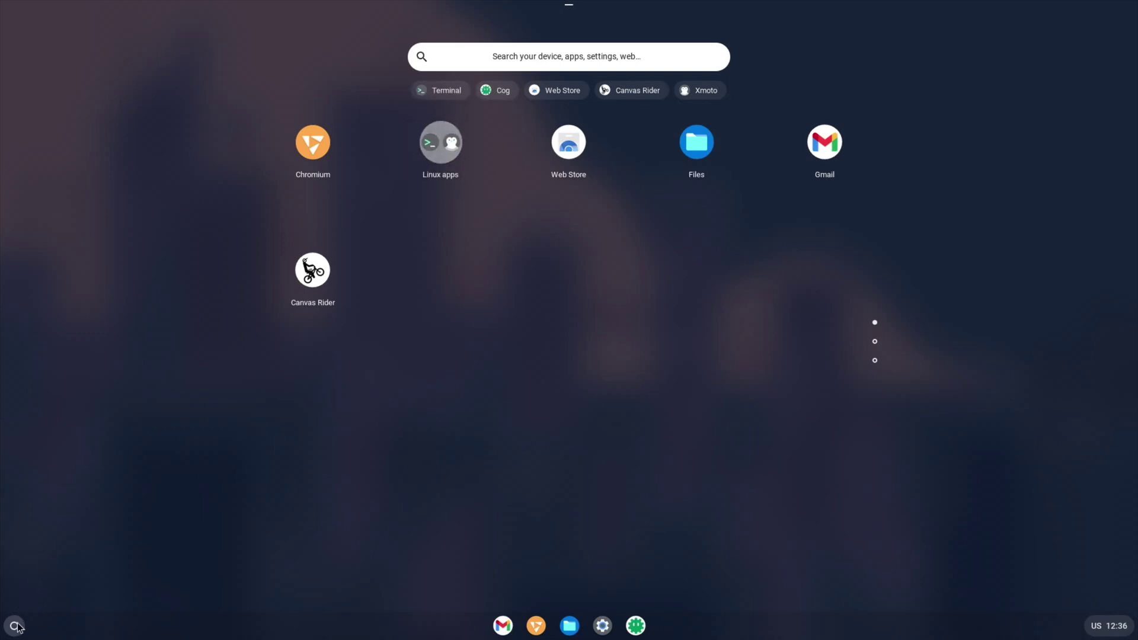
# Step: Open quick settings from the status tray, then dismiss it by clicking the desktop
pyautogui.click(1117, 627)
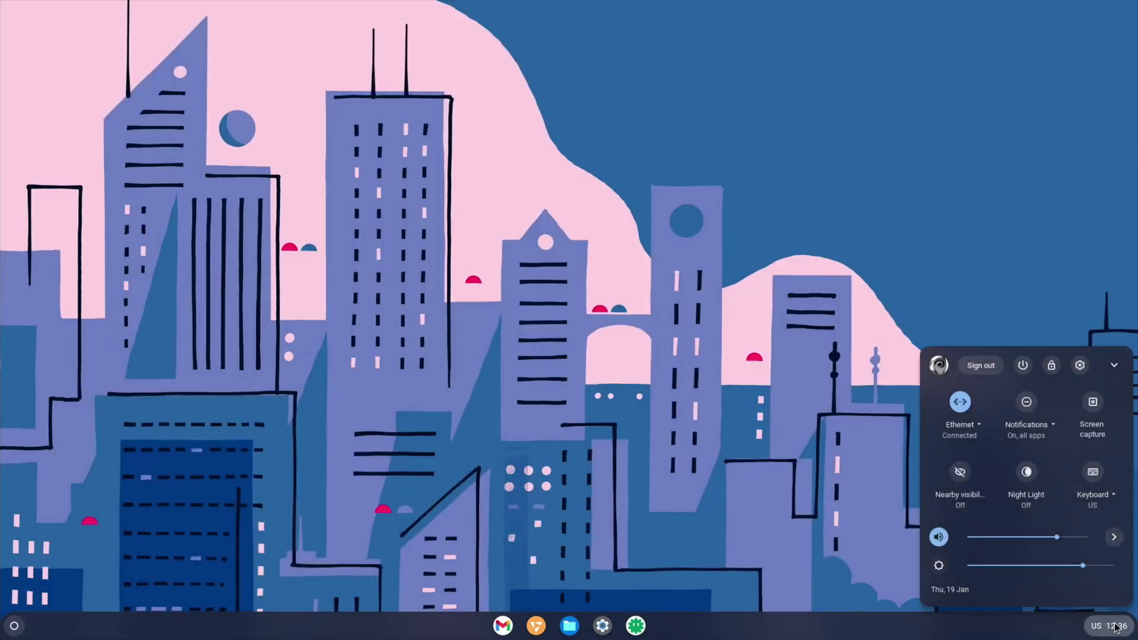
pyautogui.click(659, 438)
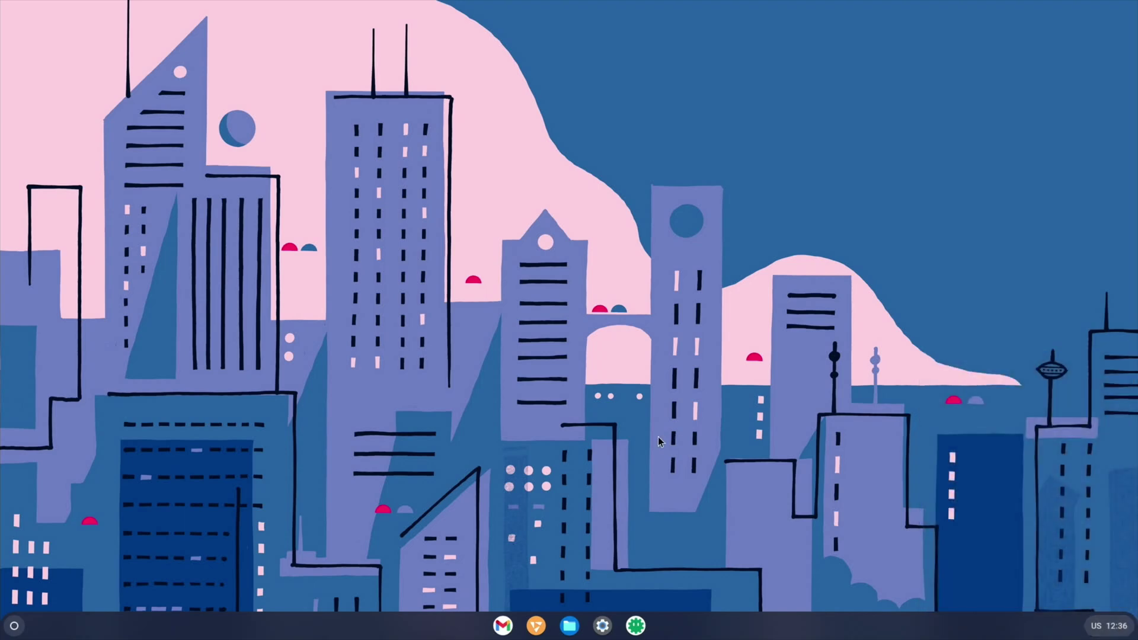